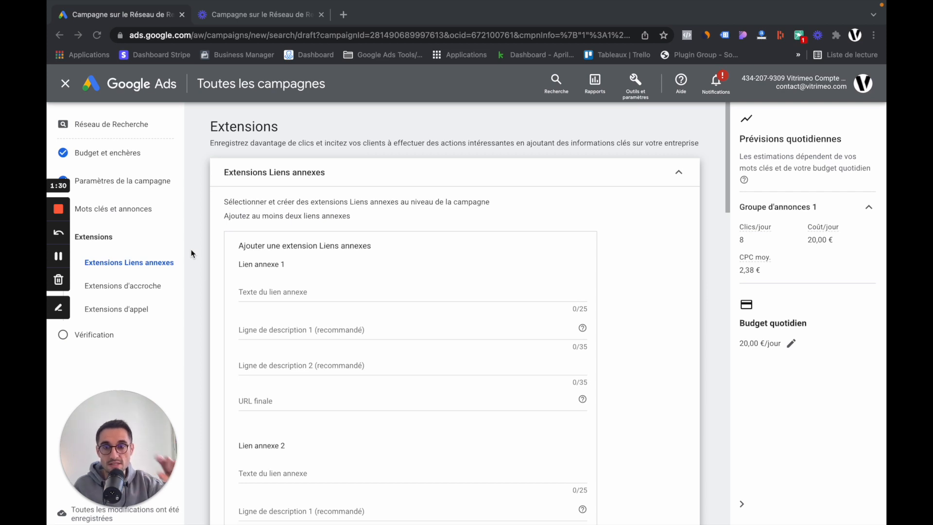
Search Google for "agence marketing" in a new browser tab.
click(344, 14)
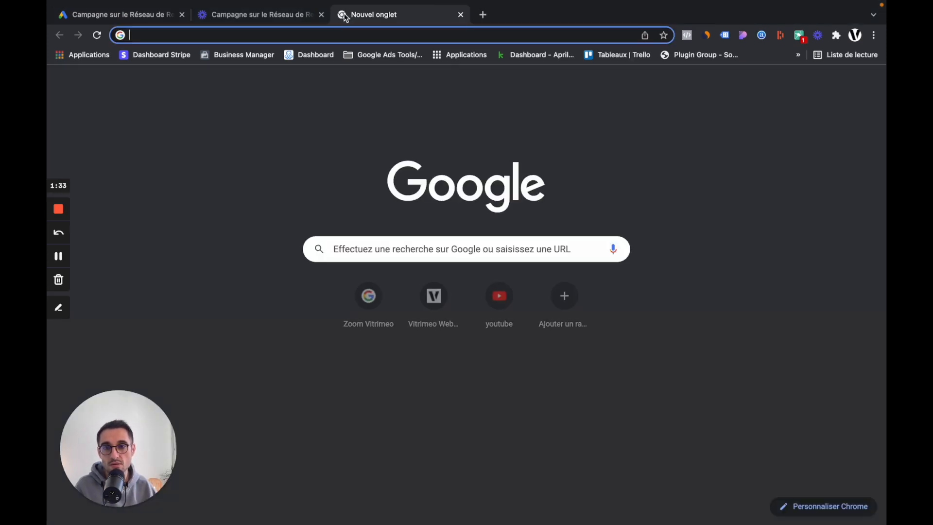
click(386, 251)
text(agenc)
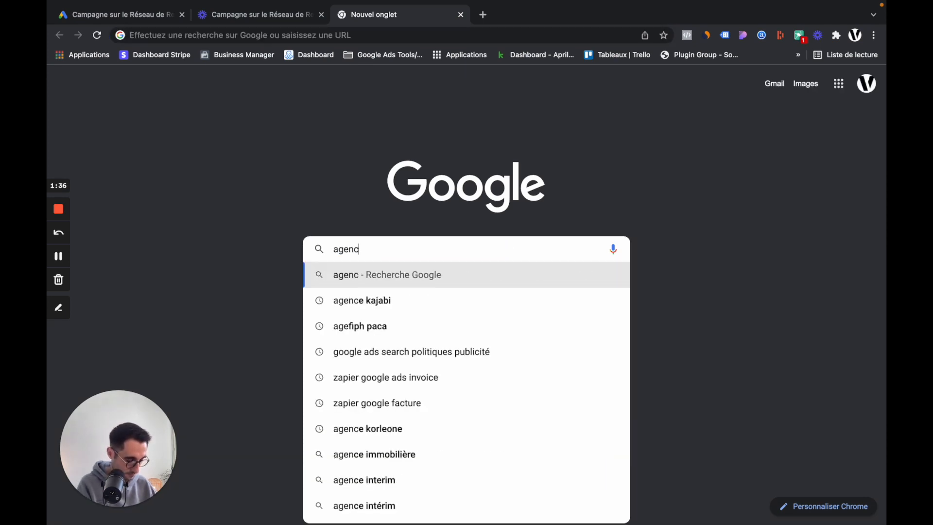
text(e marketing)
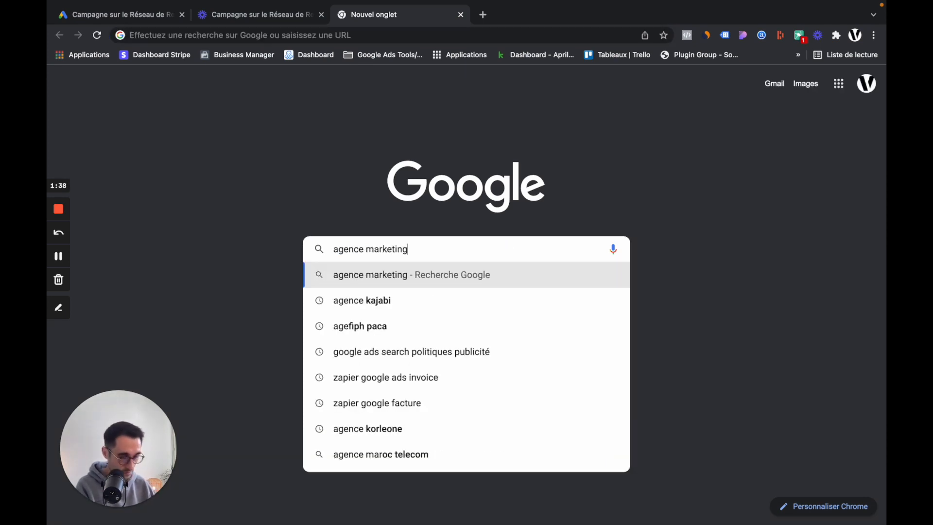
key(Return)
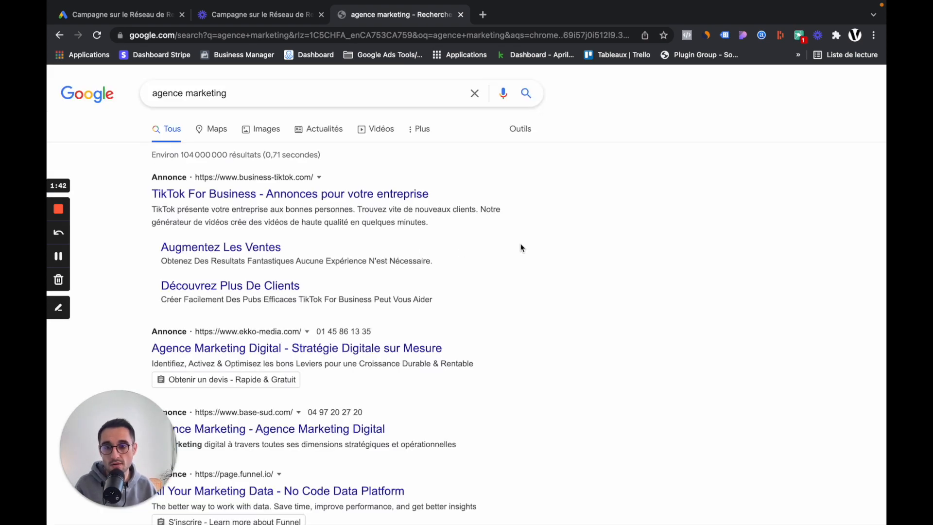
Examine the sitelinks, phone numbers and form extensions on the sponsored ads at the start and end of the search results.
drag(115, 419, 713, 387)
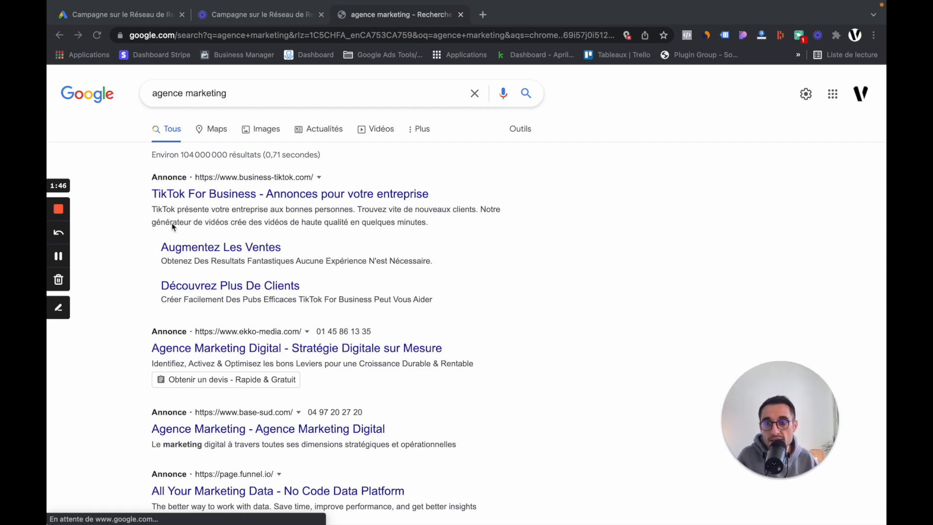
click(248, 253)
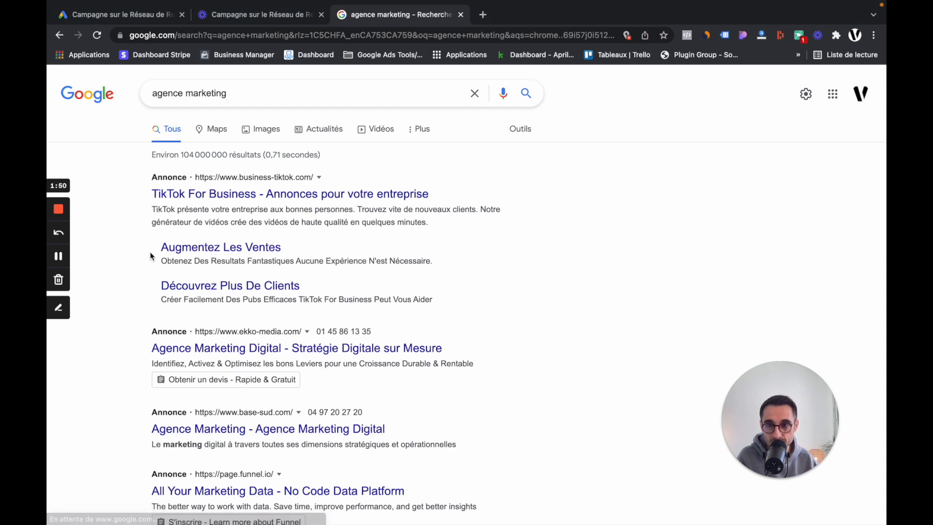
drag(159, 249, 287, 255)
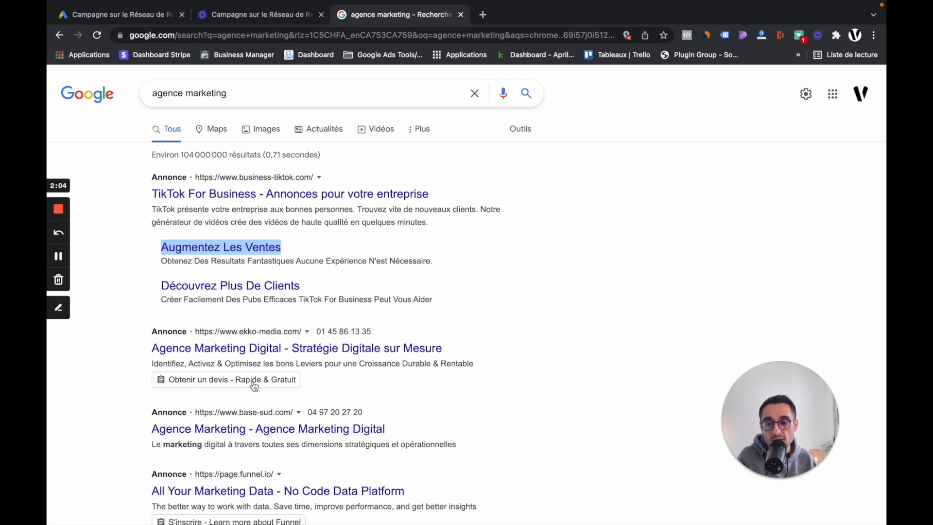
scroll(521, 366, down, 2)
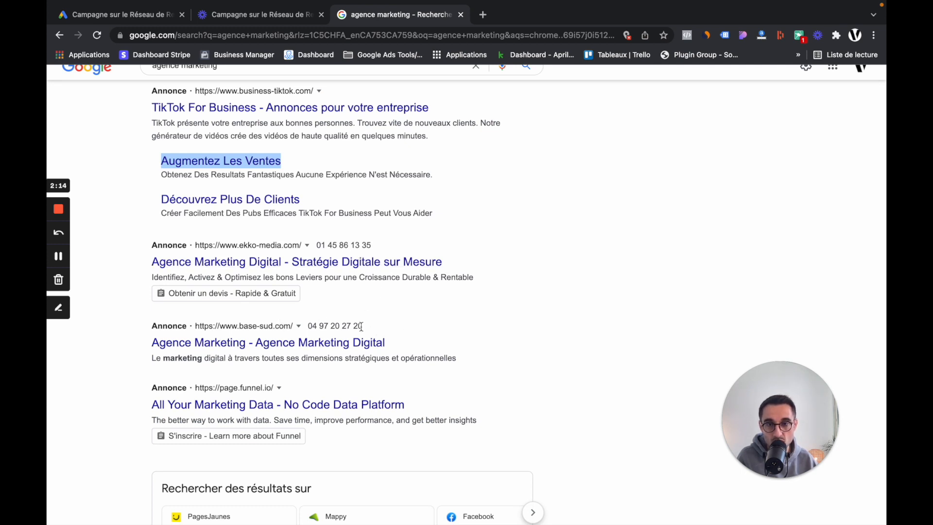
drag(362, 326, 309, 327)
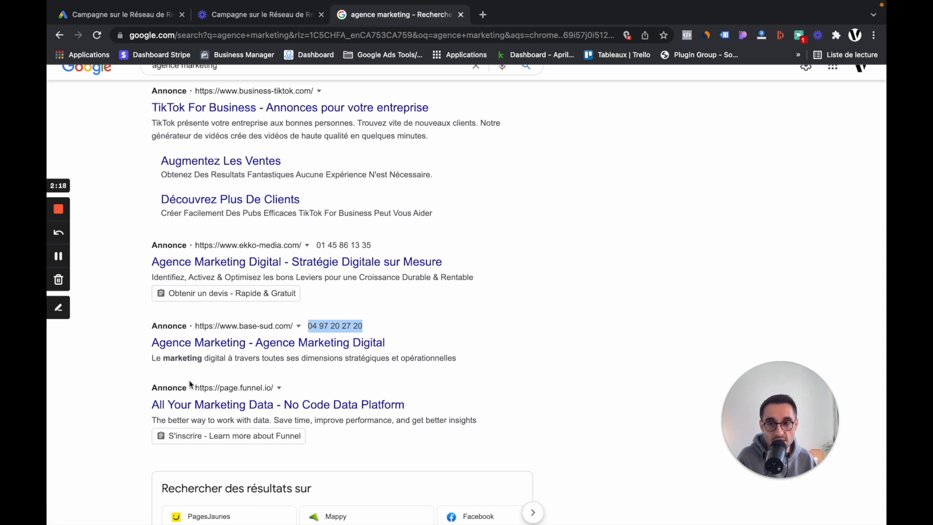
scroll(573, 329, down, 4)
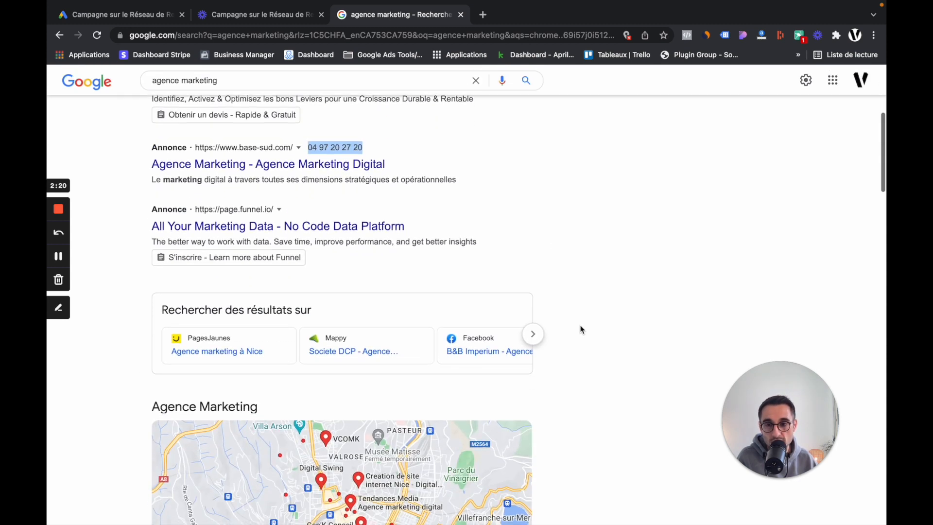
scroll(581, 329, down, 15)
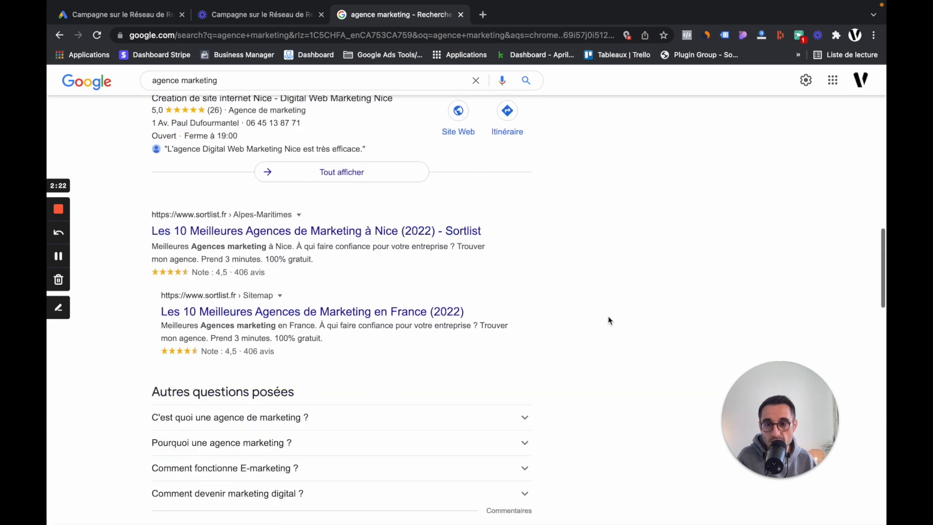
scroll(608, 316, down, 10)
scroll(607, 316, up, 3)
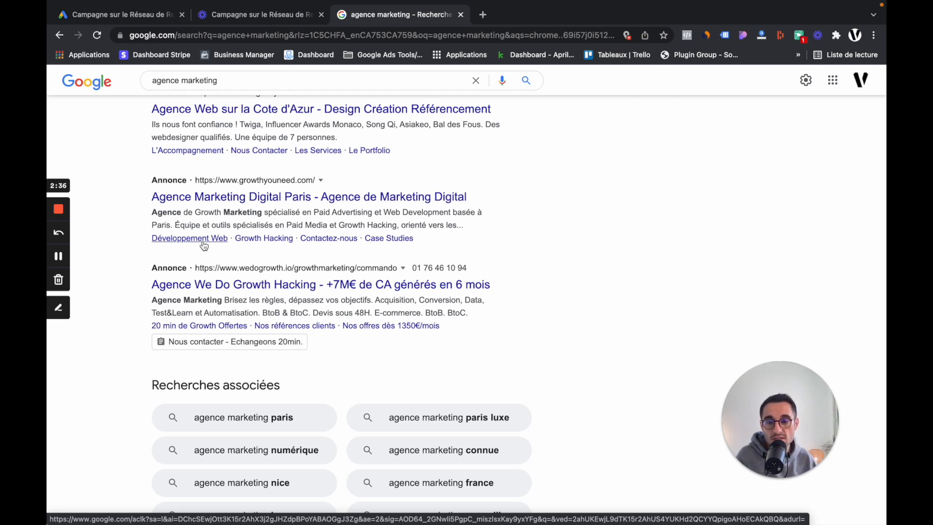
scroll(204, 246, up, 2)
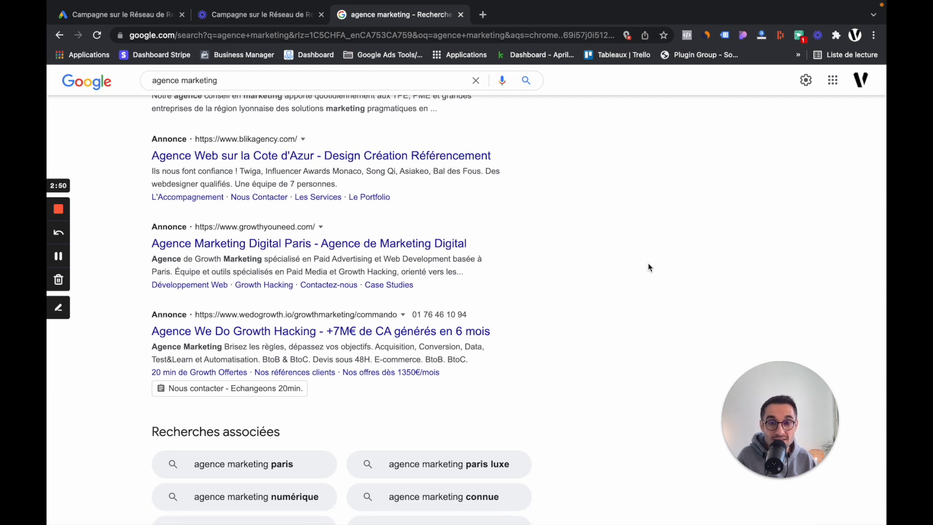
scroll(649, 268, up, 3)
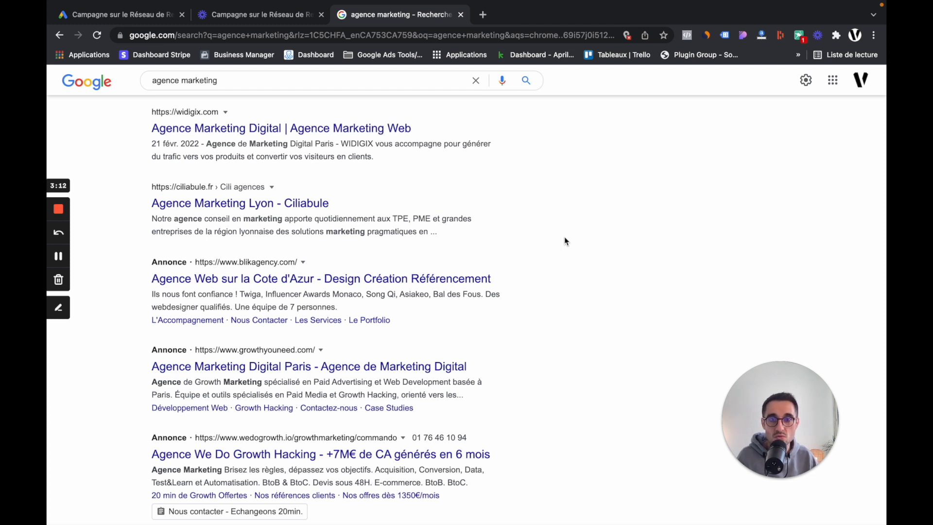
click(81, 16)
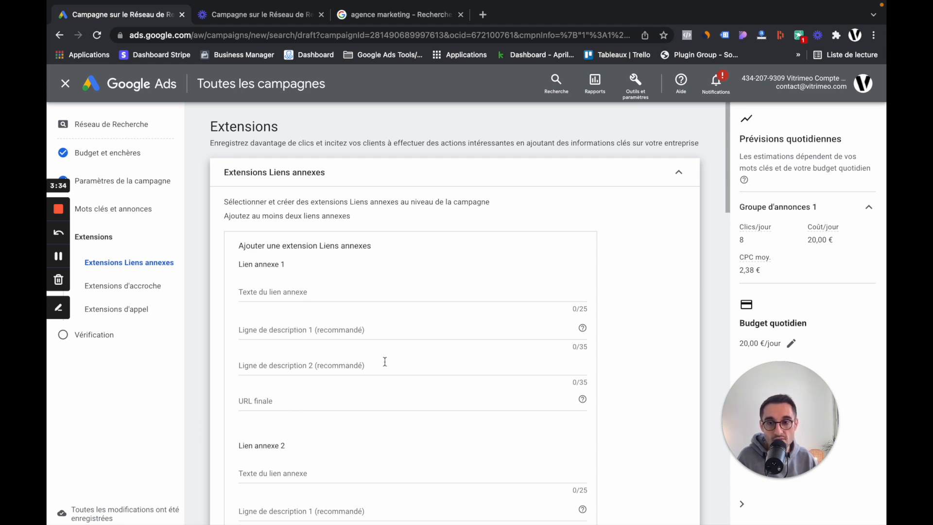
scroll(384, 364, down, 2)
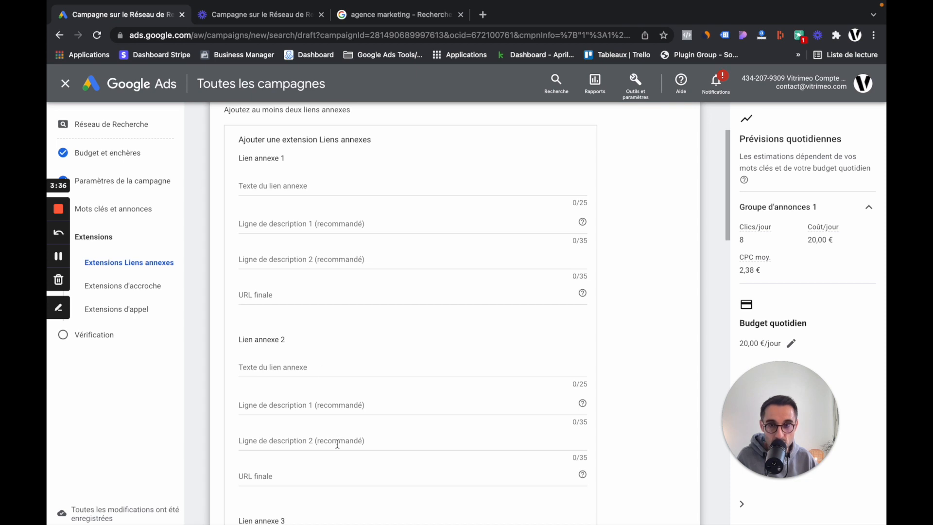
click(269, 293)
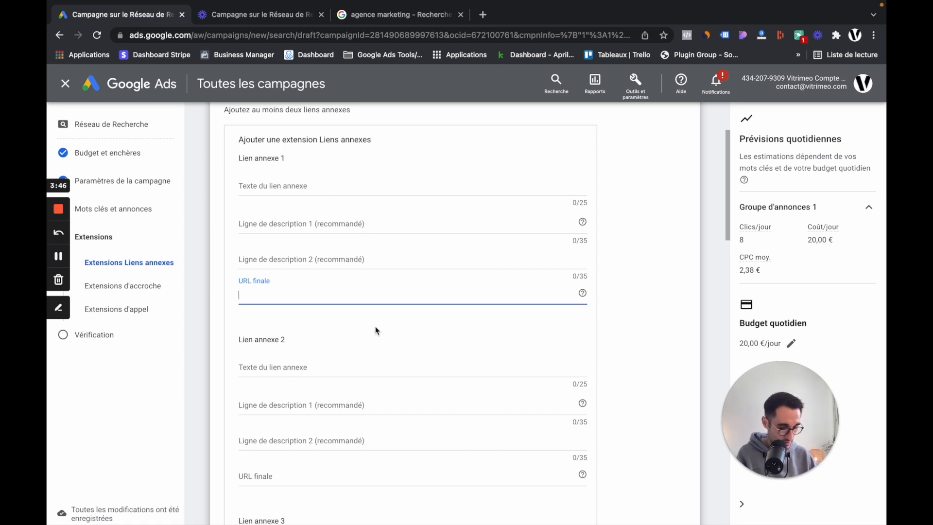
text(https://www.vitrimeo.com/audit-offert)
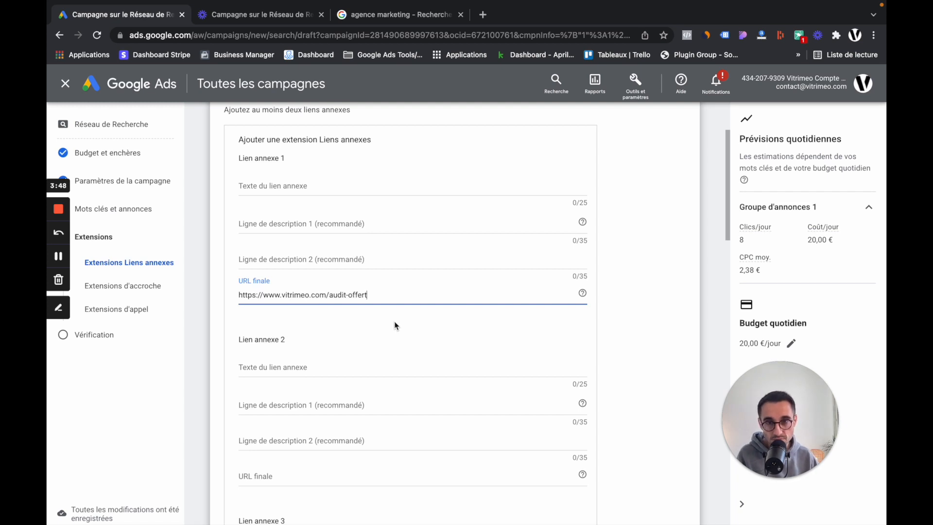
click(396, 326)
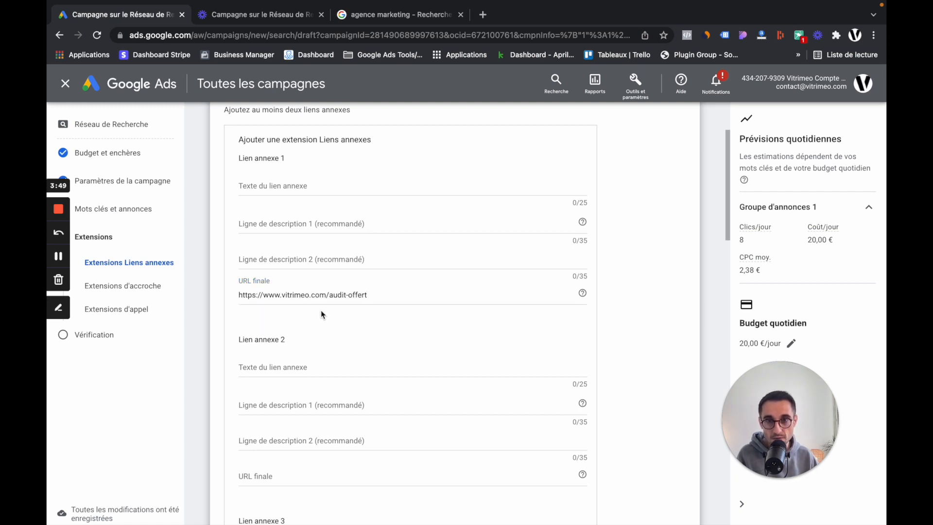
Set the link text of Lien annexe 1 to "Audit offert" and its first description line to "Profitez d'un audit offert".
click(280, 187)
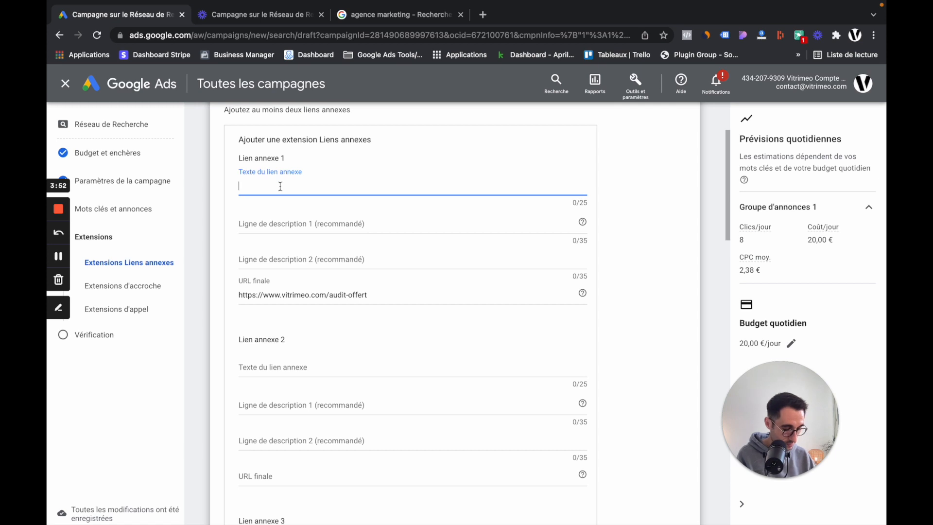
text(Audit offert)
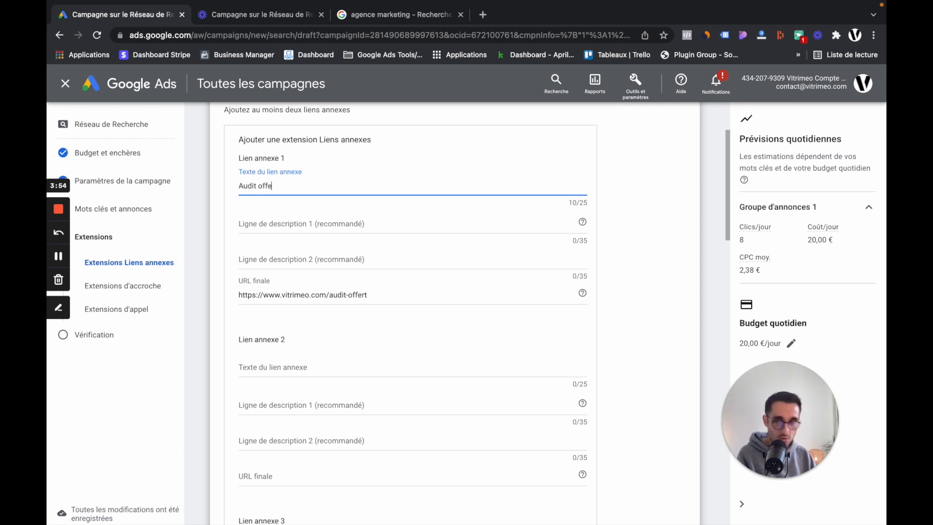
click(266, 221)
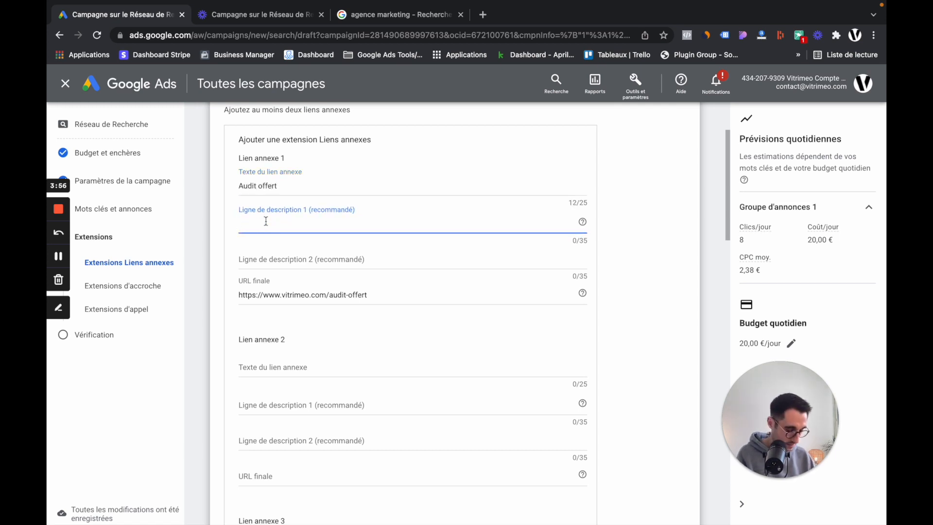
text(Profite)
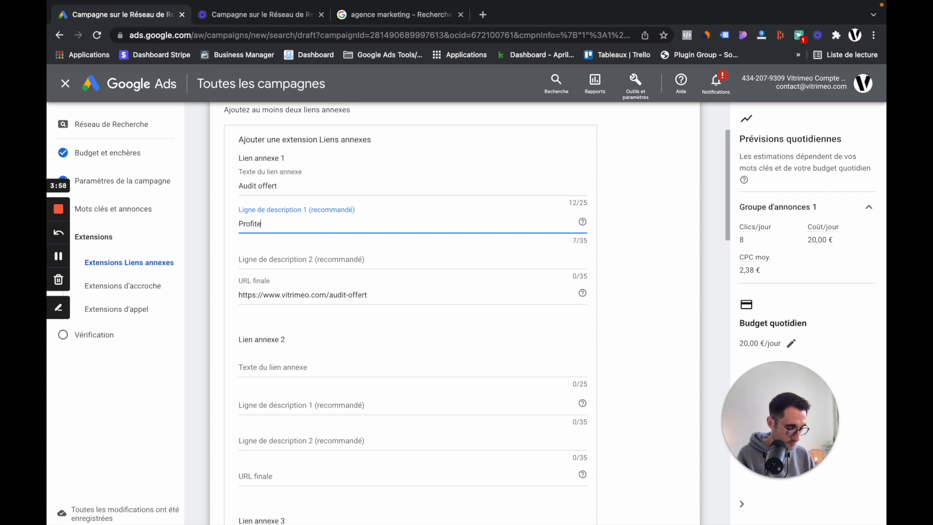
text(z d'un aud)
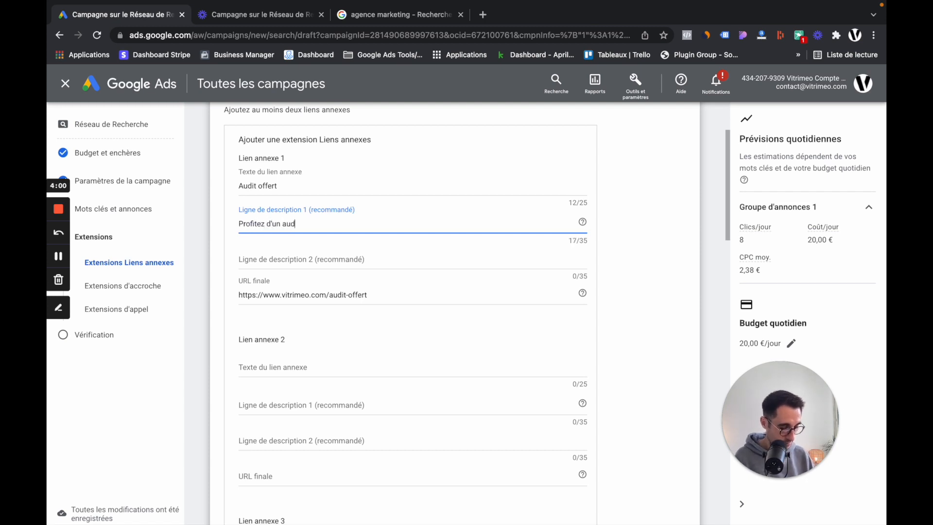
text(it offert)
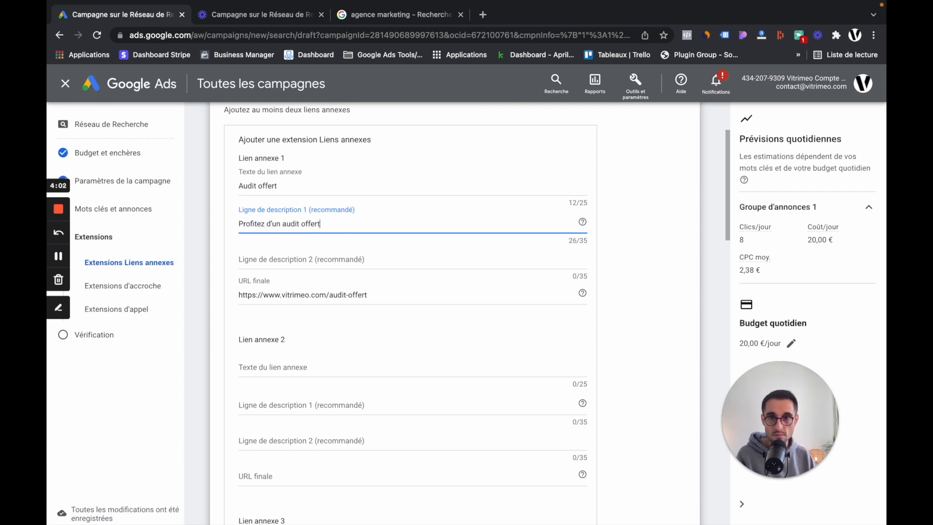
click(410, 327)
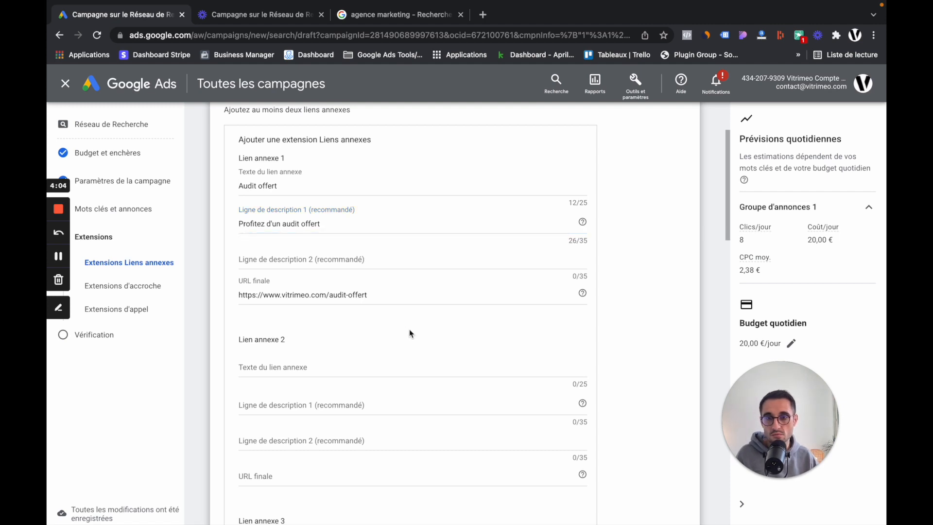
scroll(292, 398, down, 3)
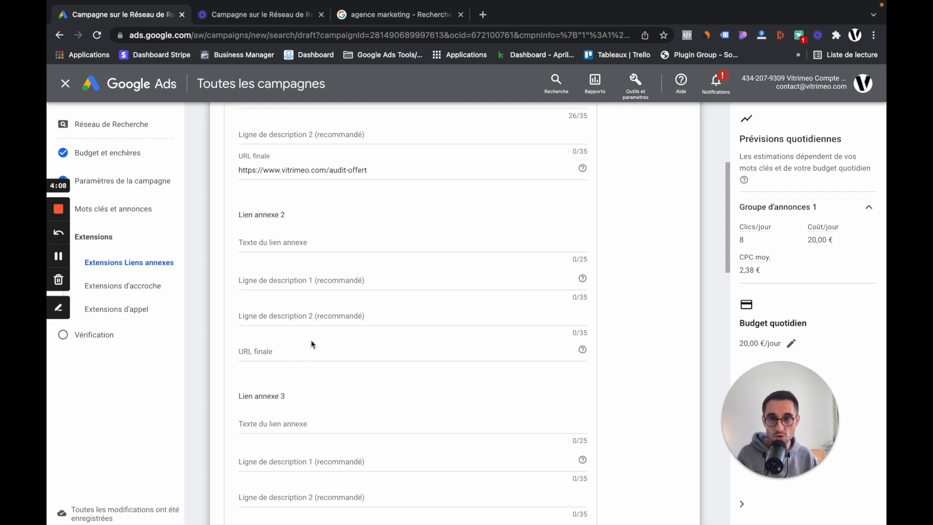
click(307, 351)
text(https://www.vitrimeo.com/audit-offert)
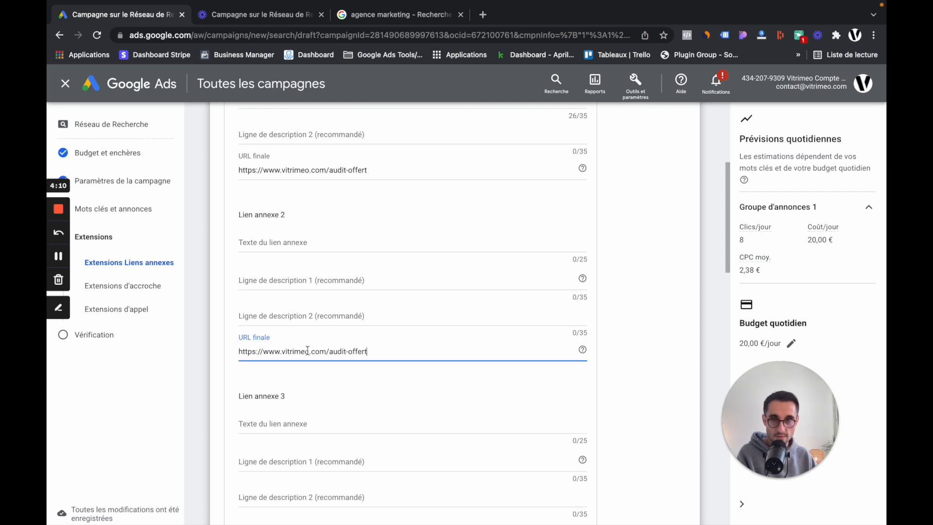
click(415, 388)
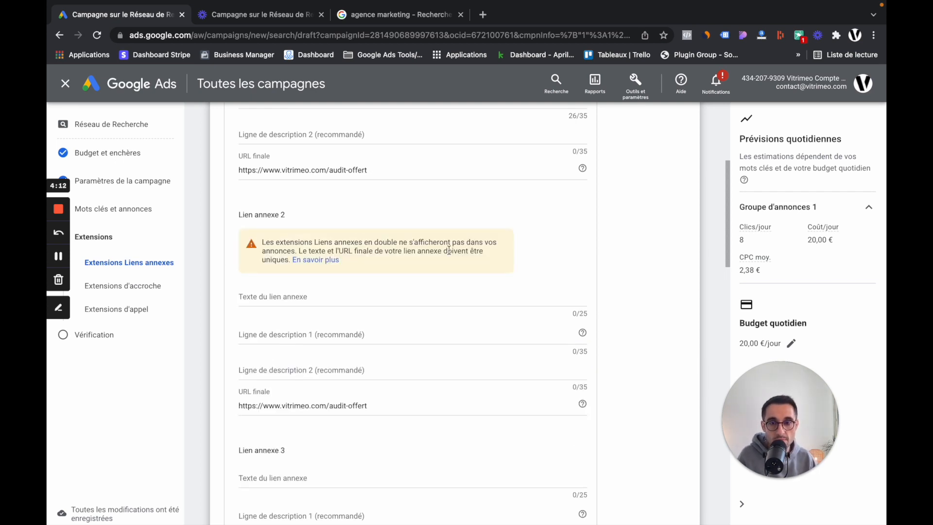
triple_click(387, 407)
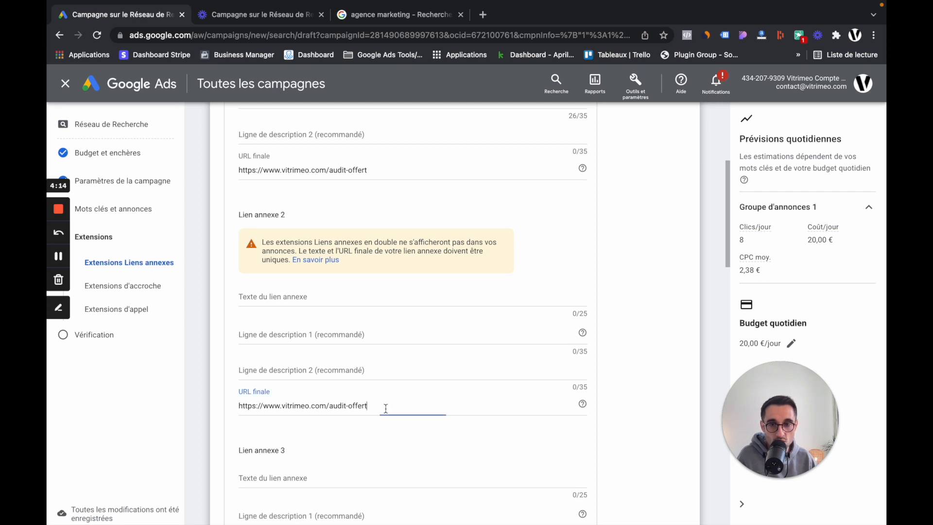
key(BackSpace)
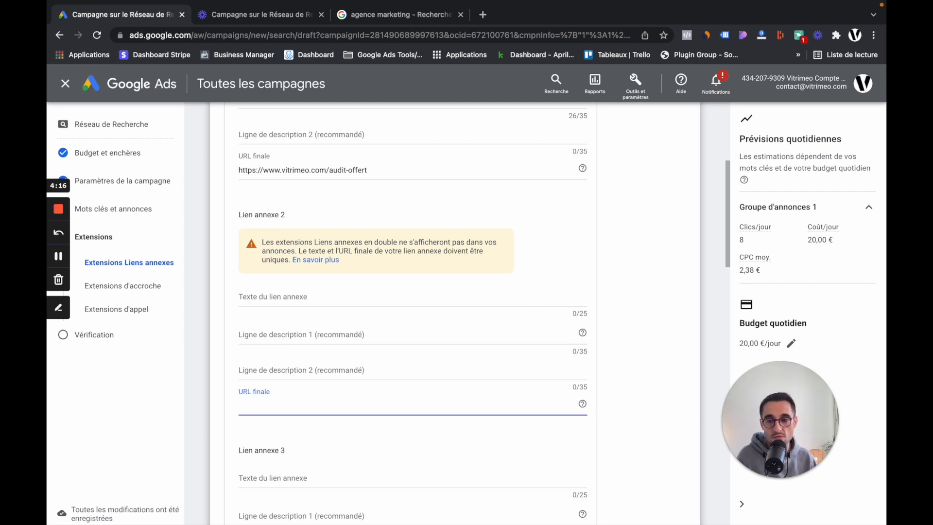
click(621, 262)
scroll(535, 301, up, 5)
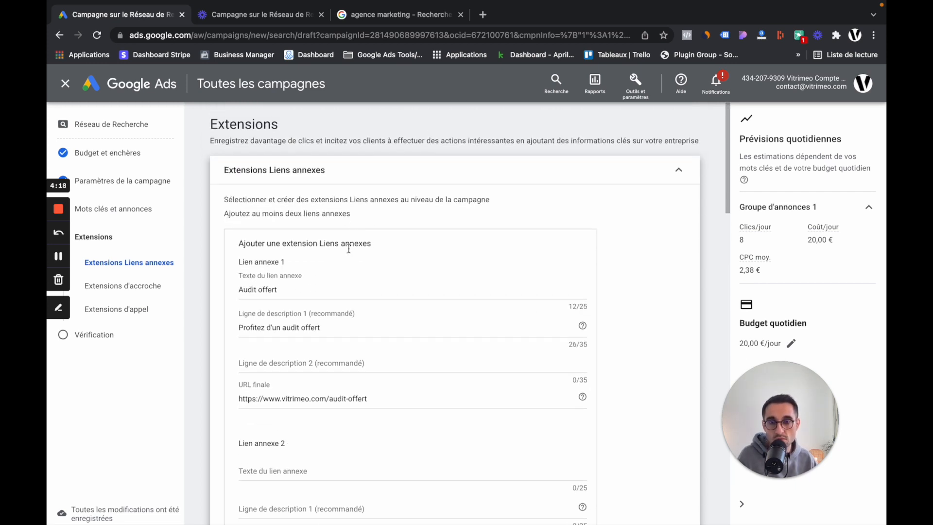
scroll(498, 377, down, 4)
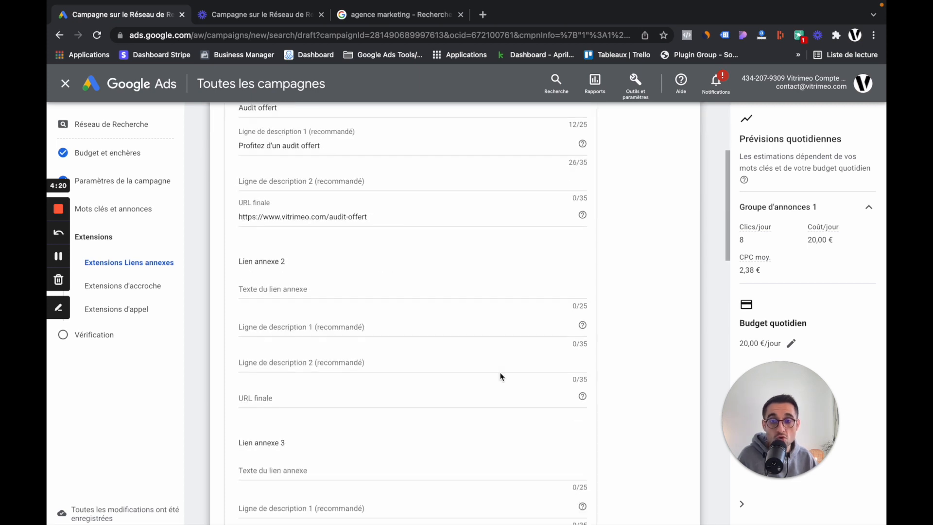
scroll(502, 377, down, 1)
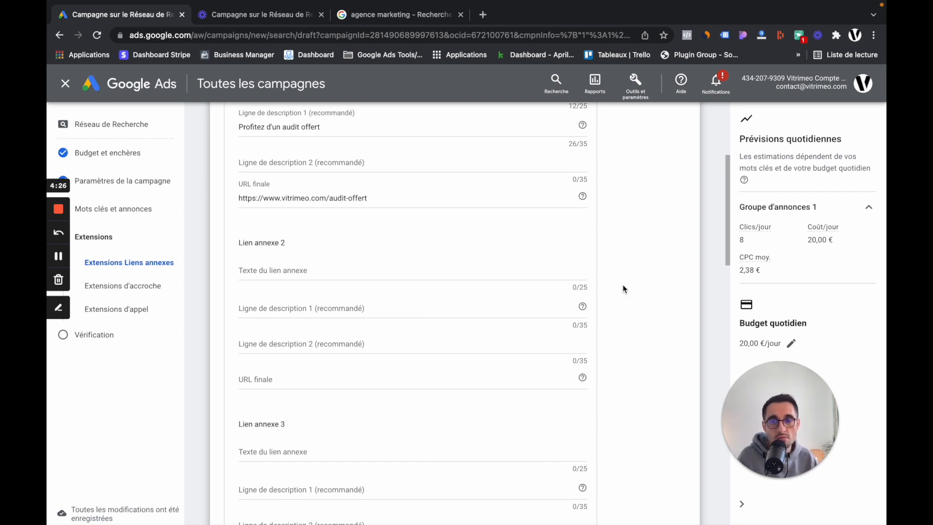
scroll(619, 288, down, 8)
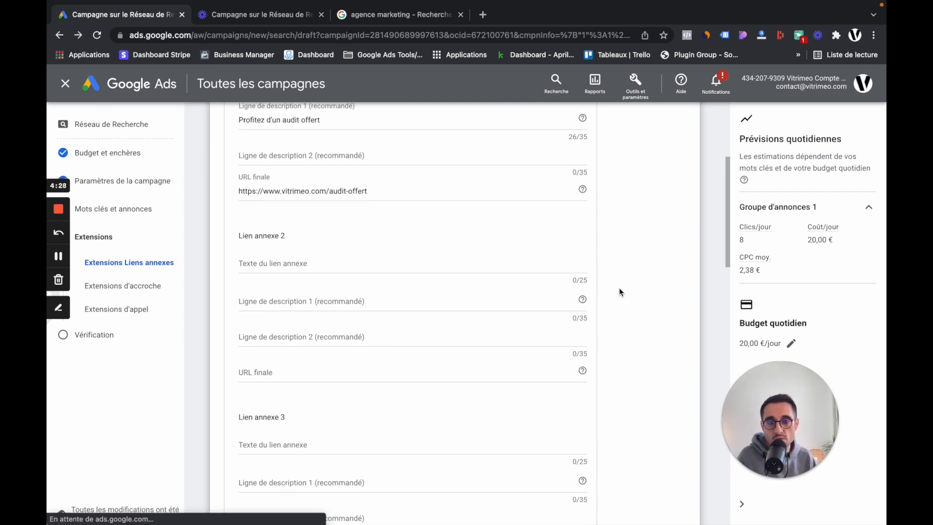
Cancel the new sitelink form and go back to the list of existing sitelink extensions.
scroll(620, 288, down, 4)
scroll(574, 228, up, 13)
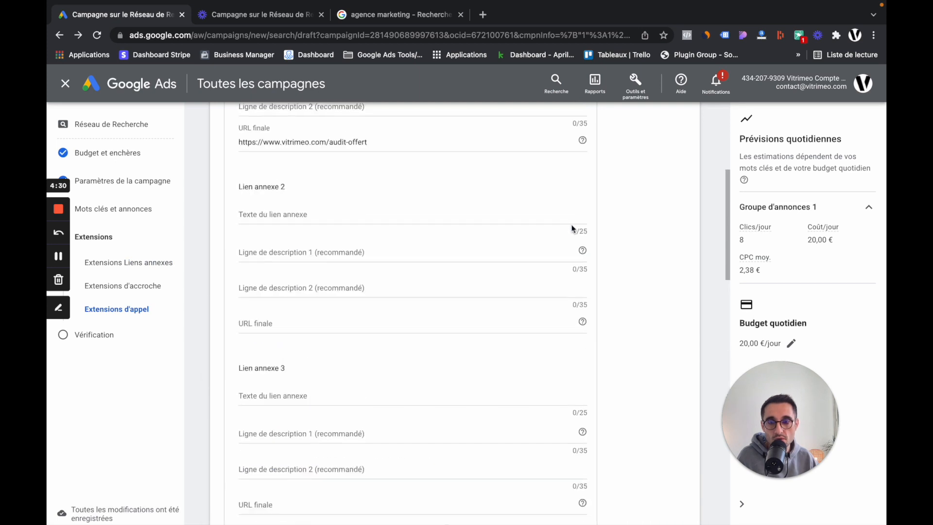
scroll(571, 228, up, 3)
scroll(394, 392, down, 14)
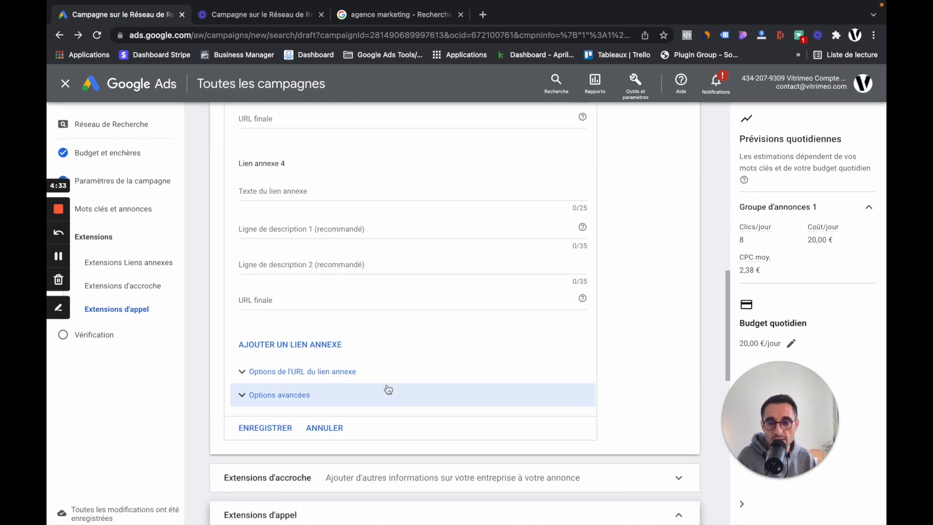
click(331, 429)
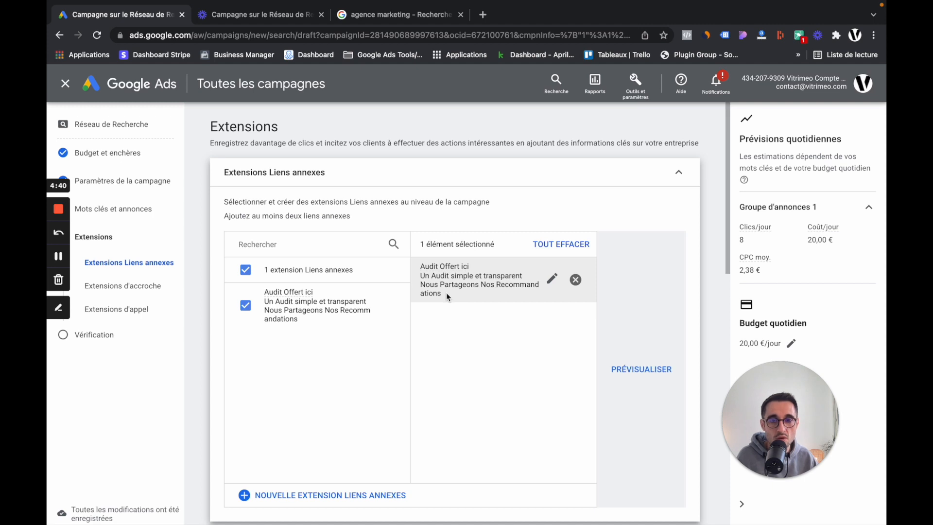
Expand the Extensions d'accroche section, and collapse and reopen it to reload its content.
scroll(458, 337, down, 6)
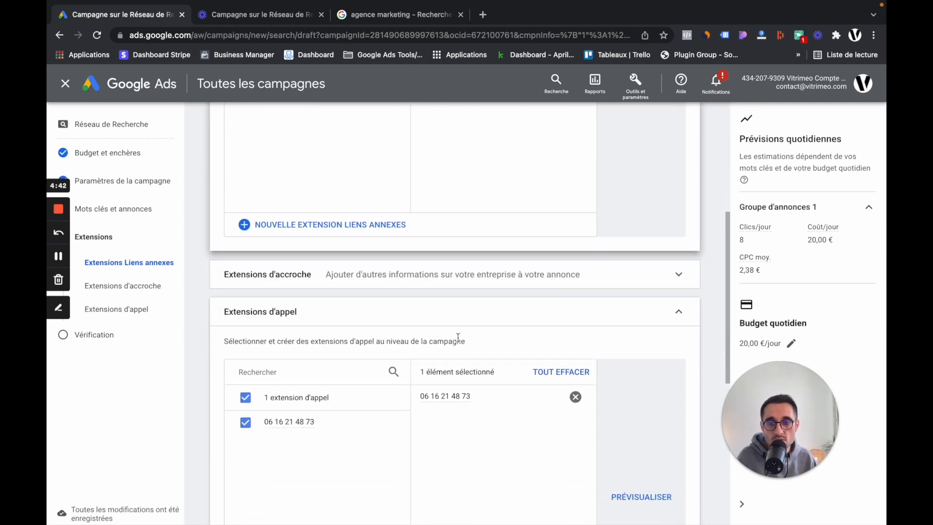
scroll(476, 306, up, 2)
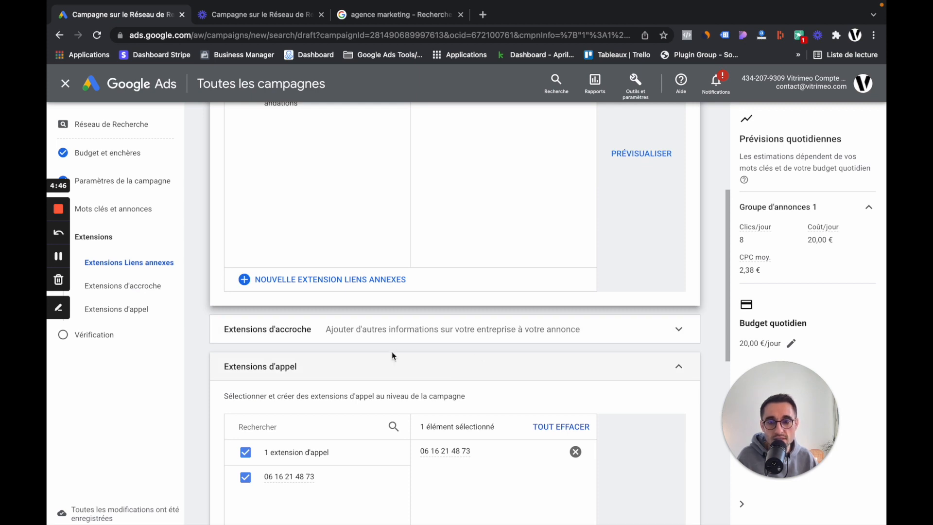
click(401, 335)
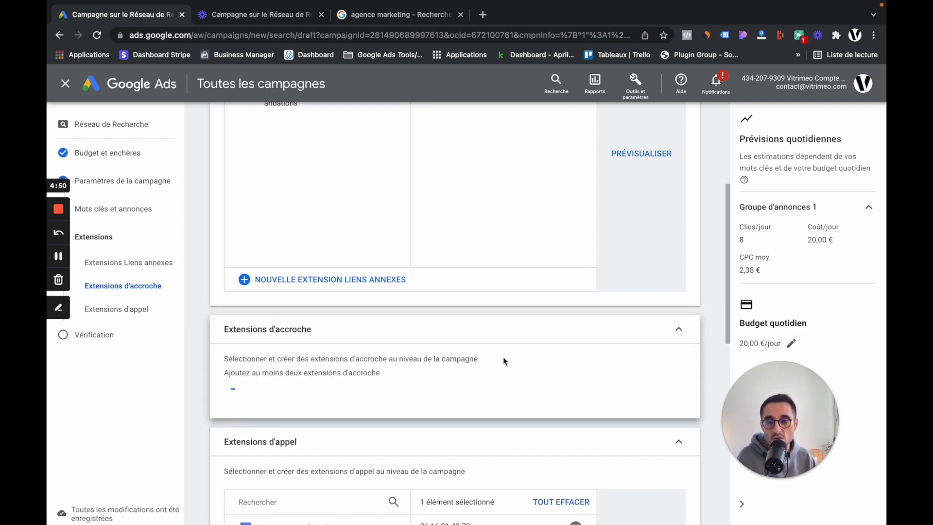
scroll(504, 357, down, 1)
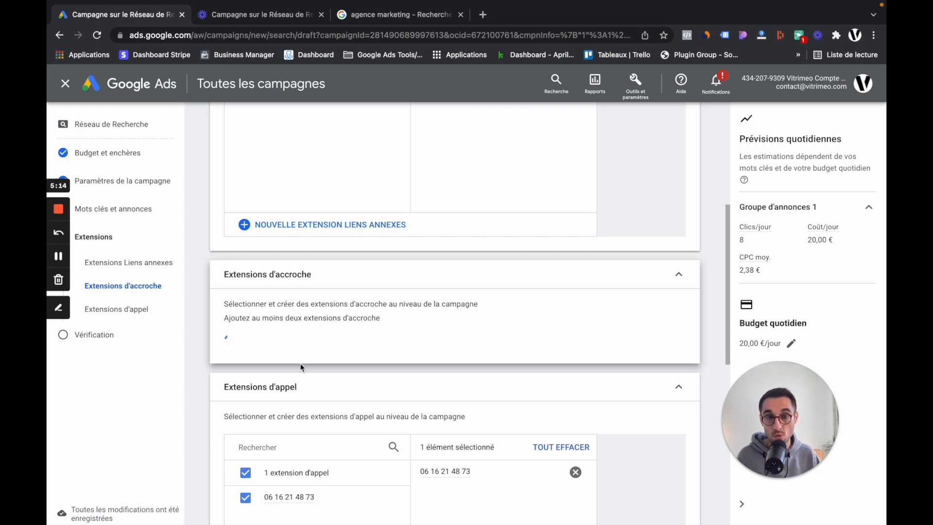
click(681, 276)
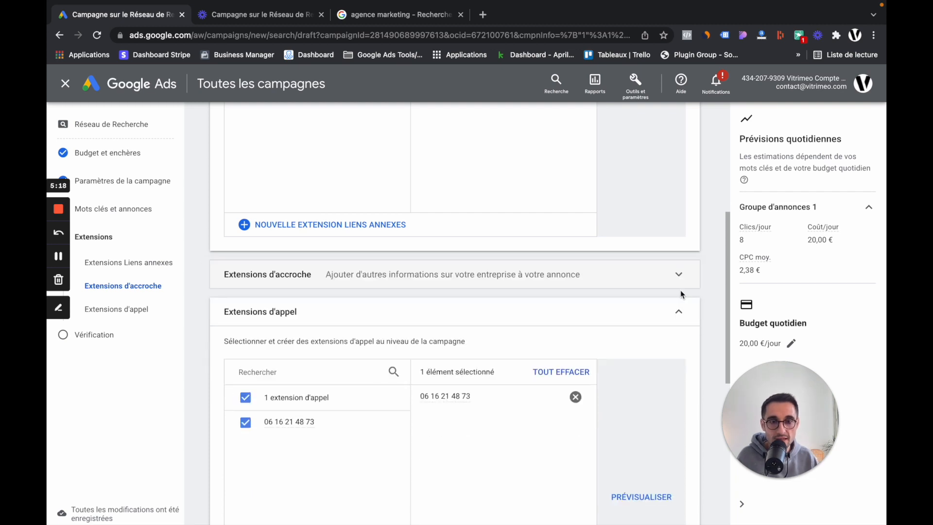
click(679, 276)
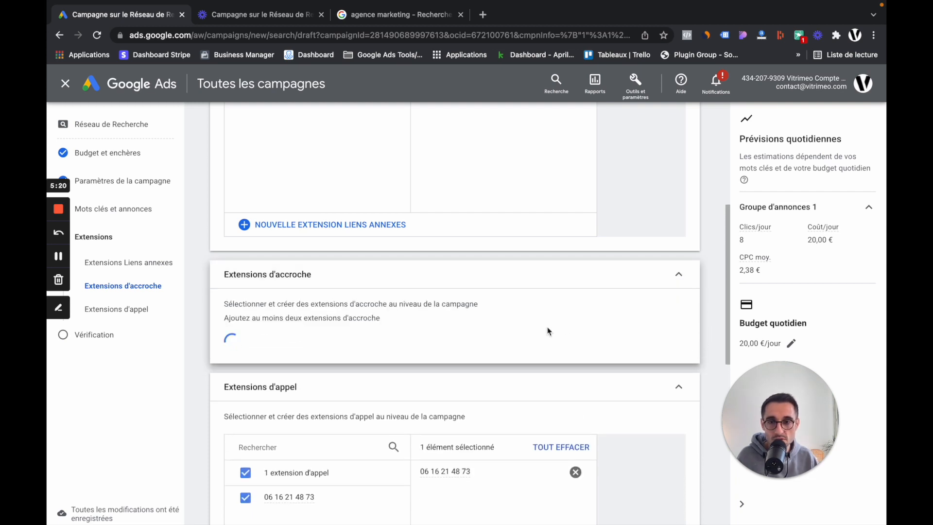
scroll(549, 328, down, 5)
scroll(582, 336, up, 4)
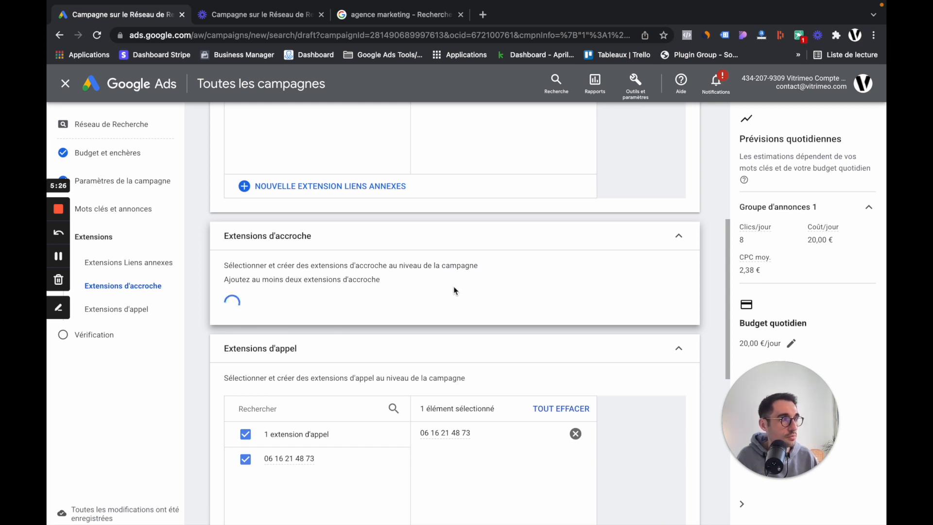
scroll(392, 282, down, 1)
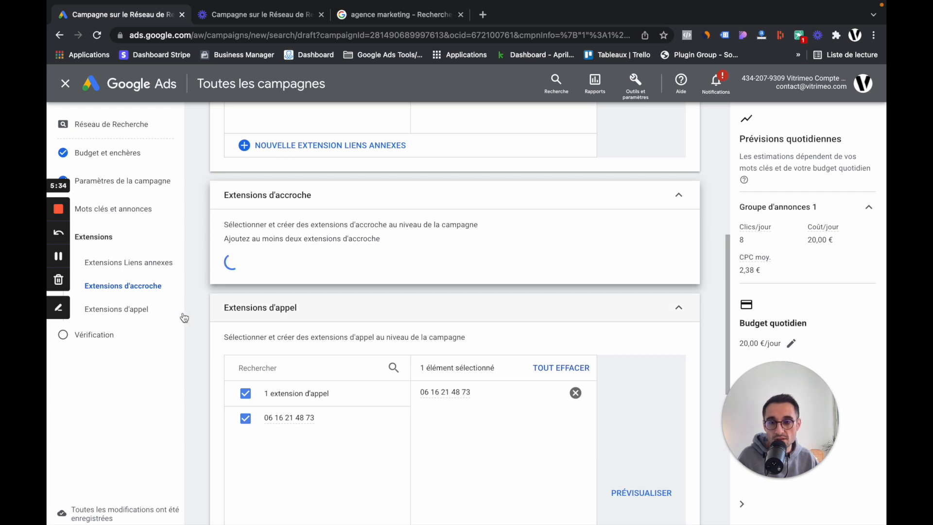
Start a new call extension and set its phone number country to France, leaving the number empty.
scroll(277, 273, down, 2)
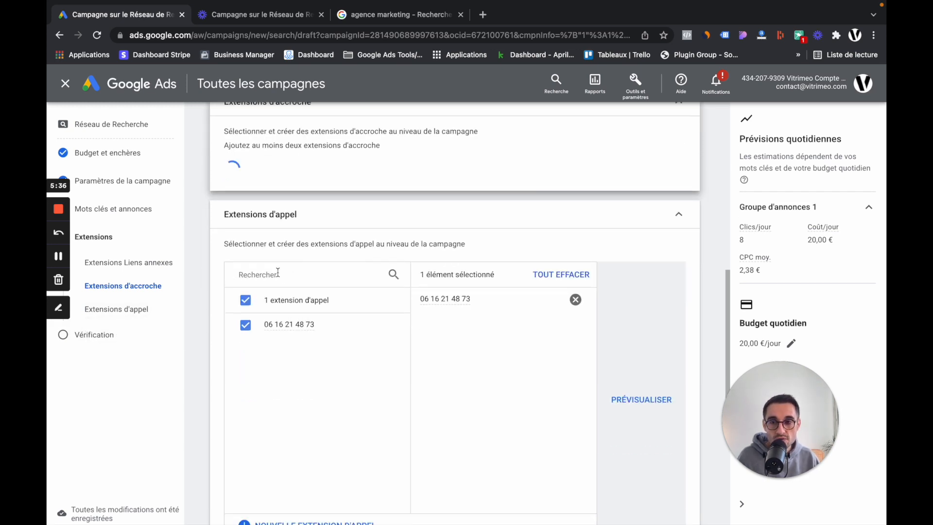
scroll(474, 382, down, 1)
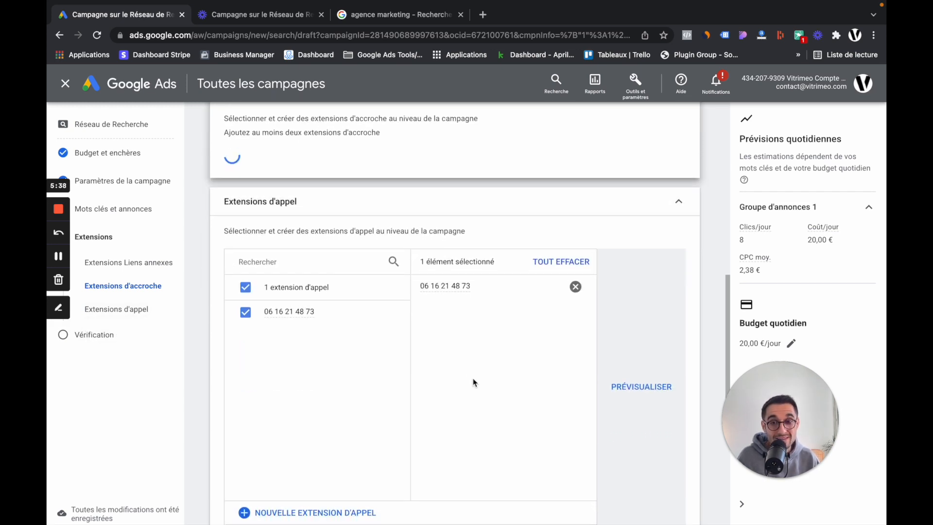
scroll(474, 382, down, 2)
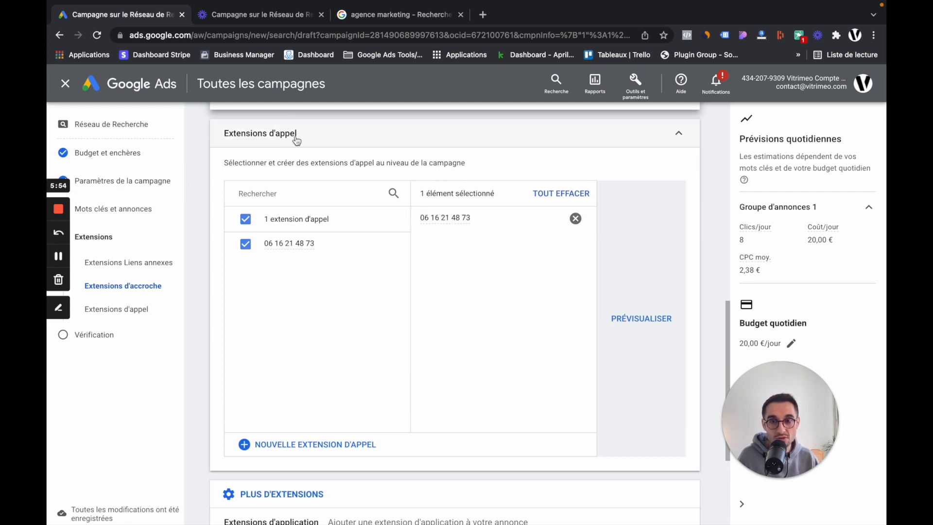
scroll(352, 373, down, 2)
click(340, 384)
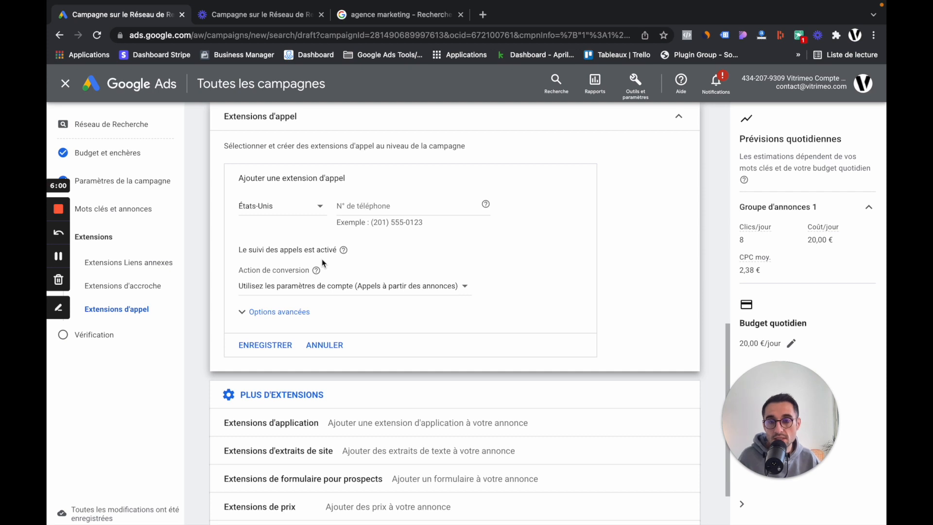
click(318, 209)
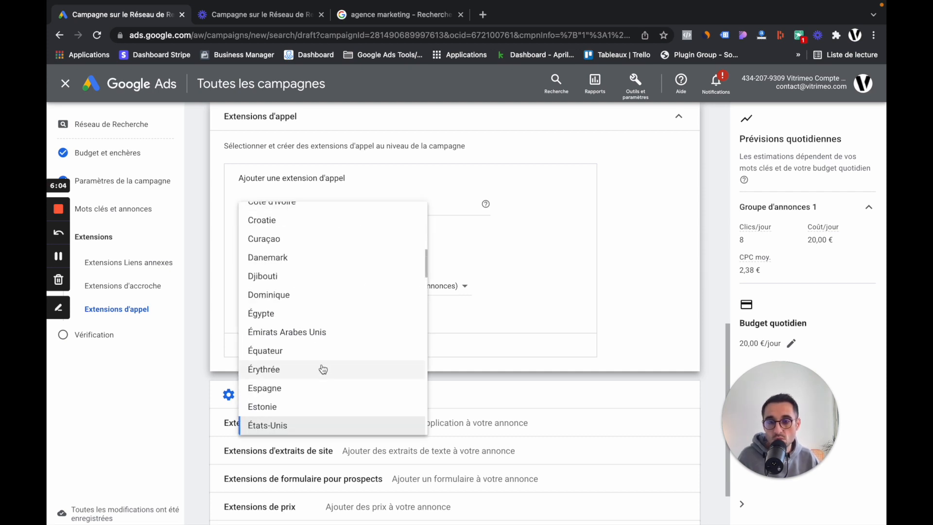
scroll(323, 371, down, 2)
scroll(324, 372, down, 1)
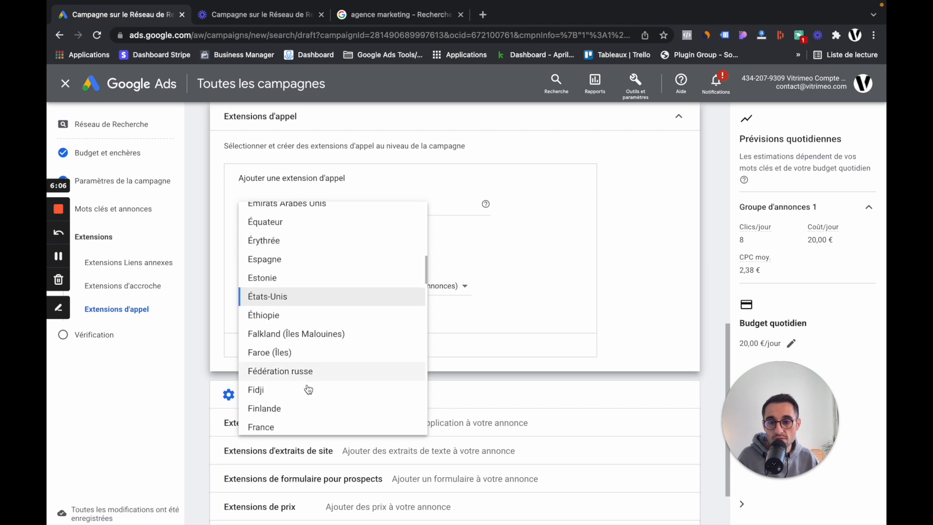
click(302, 424)
click(388, 213)
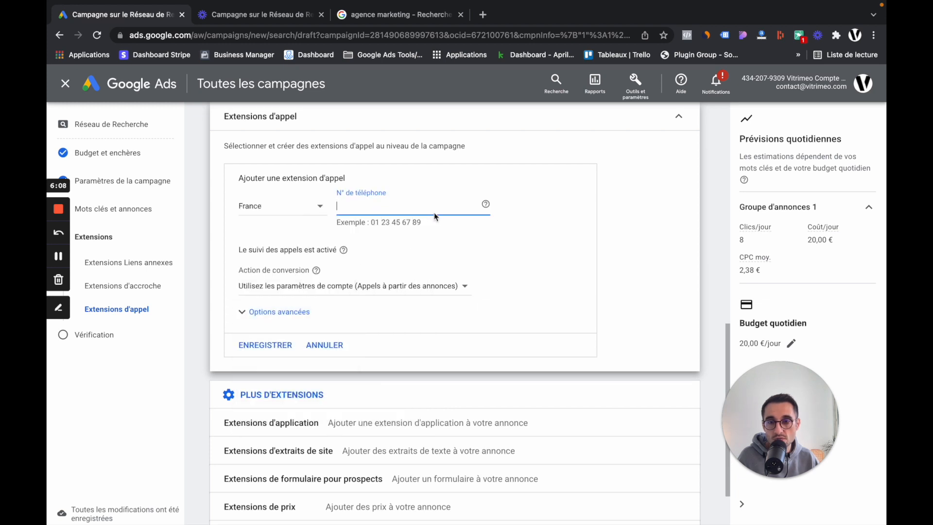
click(586, 262)
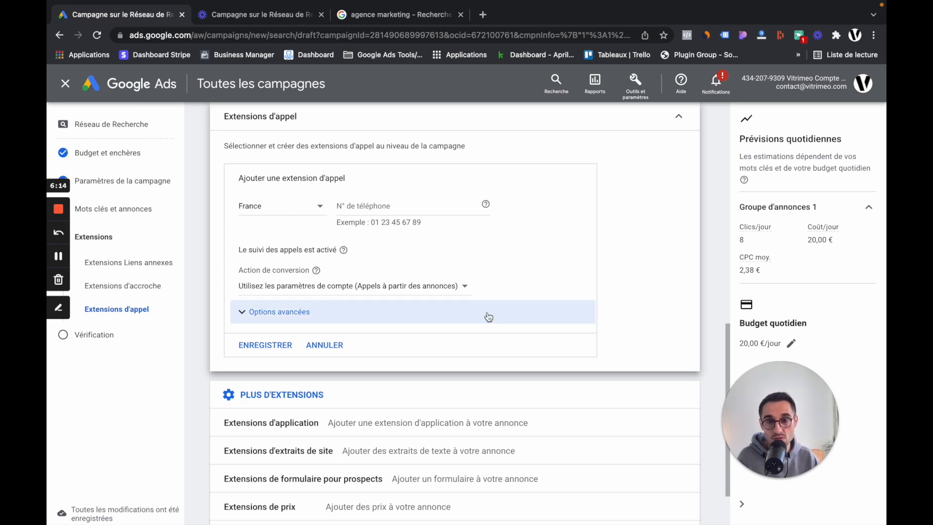
Set the call extension's conversion action to Appels à partir des annonces and its device preference to Mobile in the advanced options.
click(464, 288)
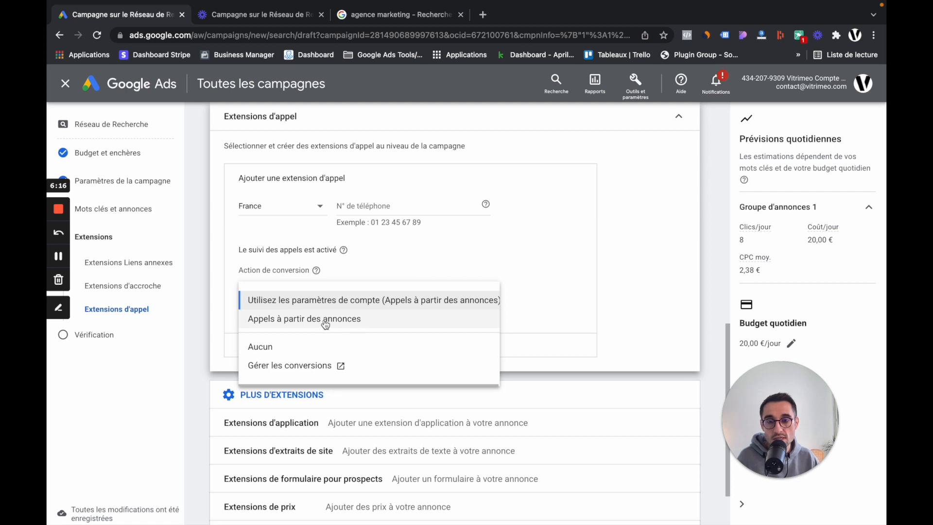
click(307, 323)
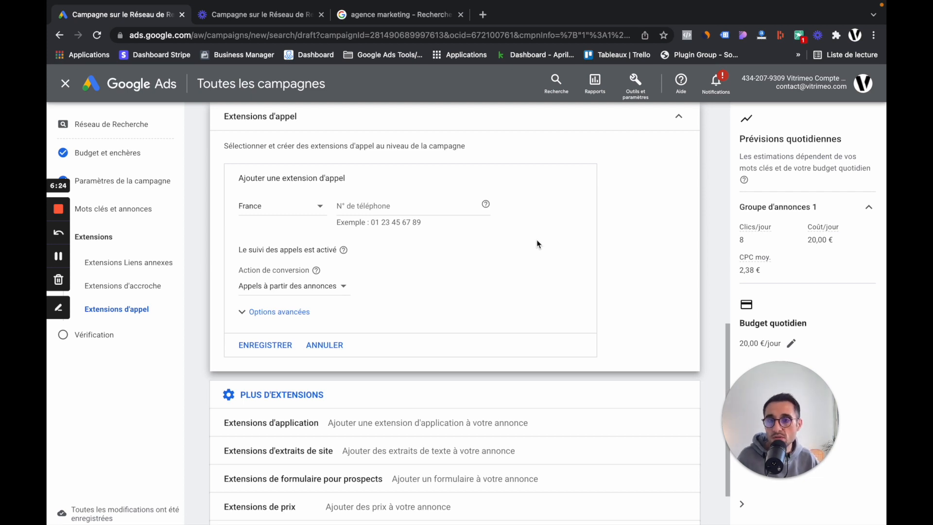
click(285, 316)
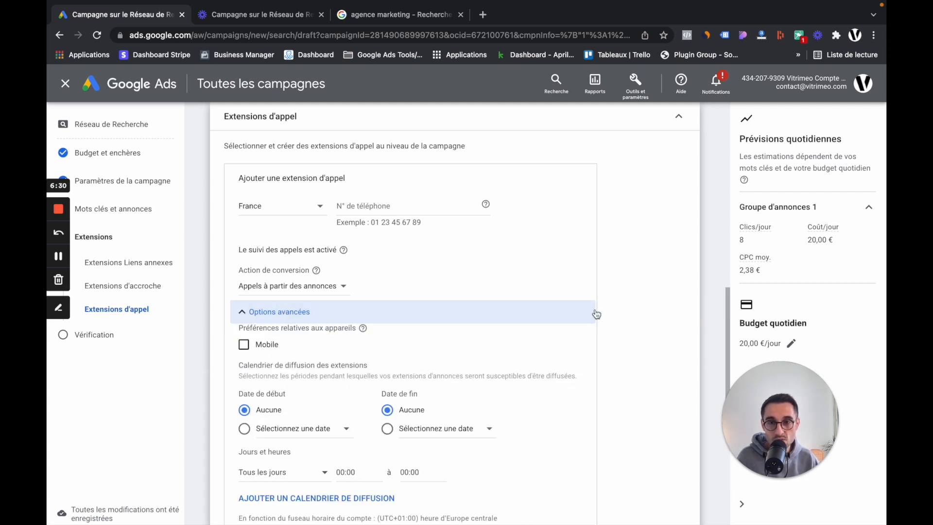
scroll(631, 278, down, 1)
scroll(631, 278, down, 1)
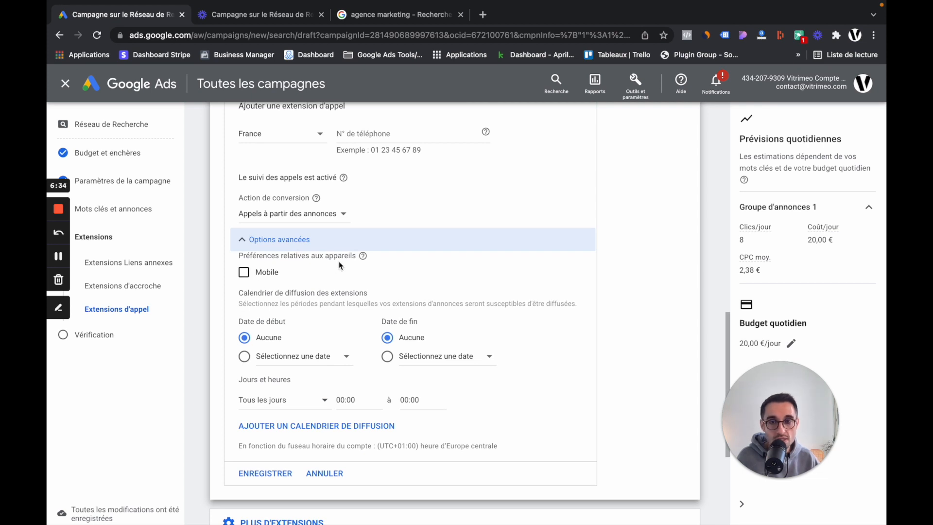
click(245, 275)
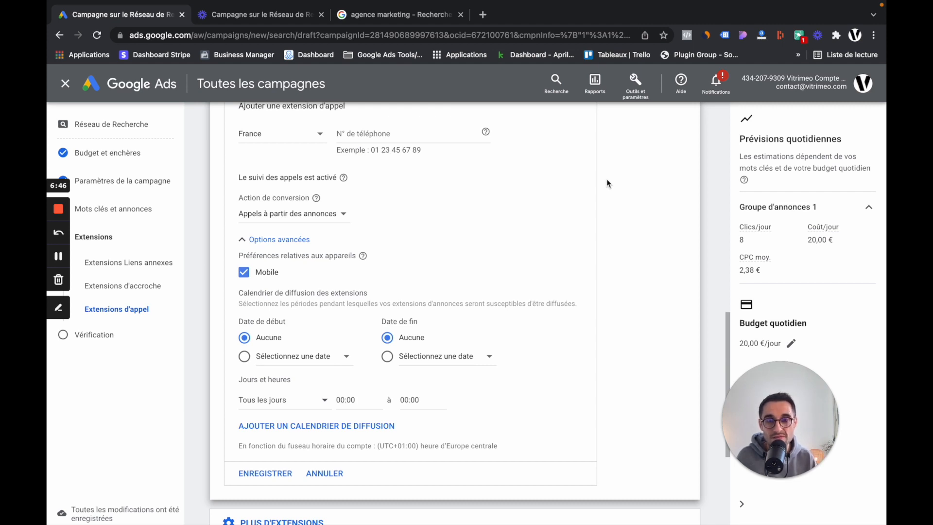
Examine the callout extension's text fields and the call extension's advanced scheduling options.
scroll(607, 182, up, 7)
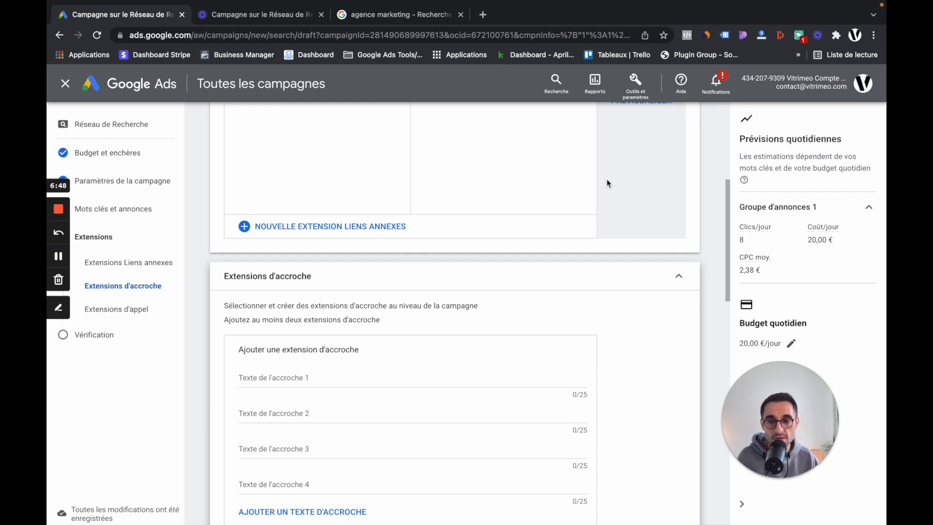
scroll(534, 372, down, 4)
scroll(379, 292, up, 1)
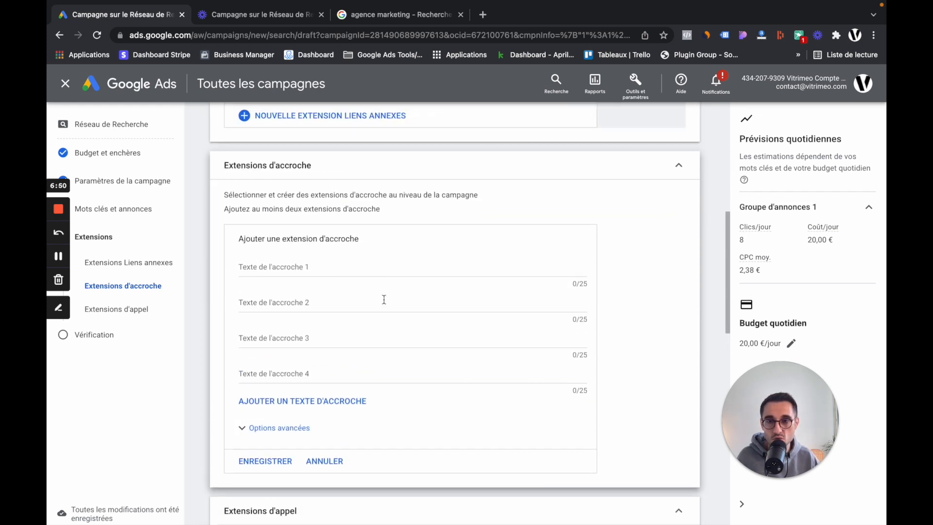
scroll(437, 297, down, 7)
scroll(483, 282, down, 3)
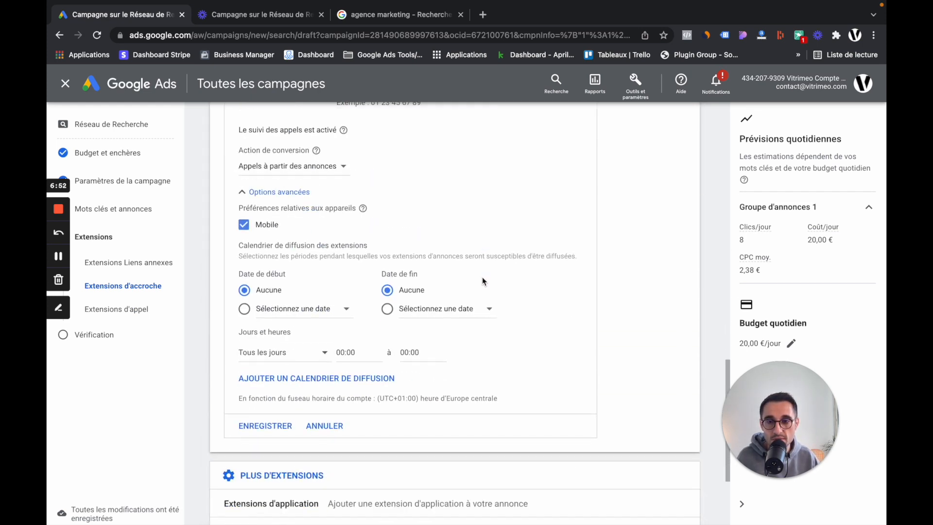
scroll(422, 218, up, 1)
scroll(485, 315, down, 1)
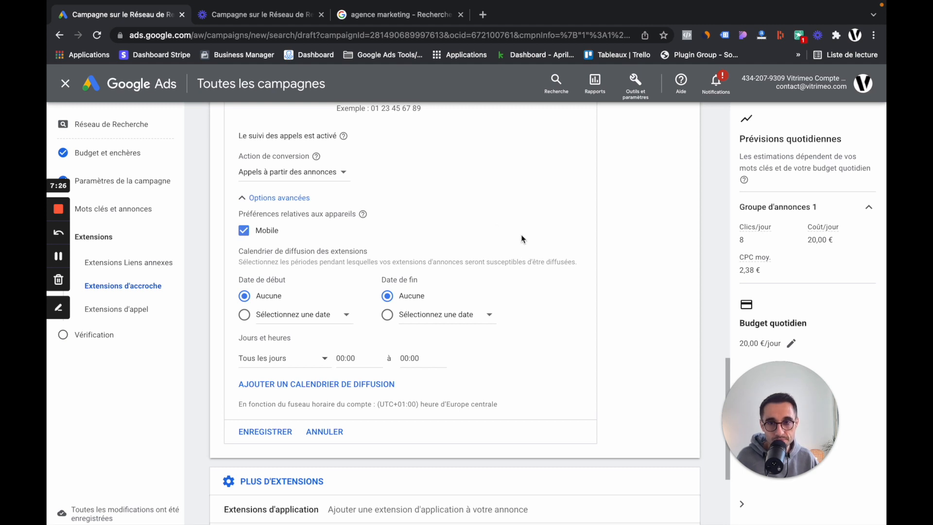
Schedule the call extension for Du lundi au vendredi with a start time of 09:00.
scroll(486, 234, down, 1)
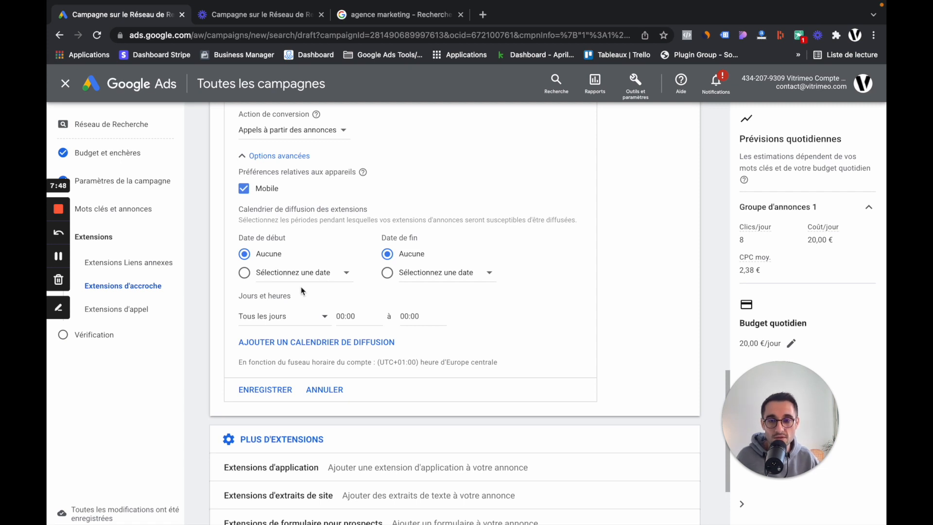
click(313, 323)
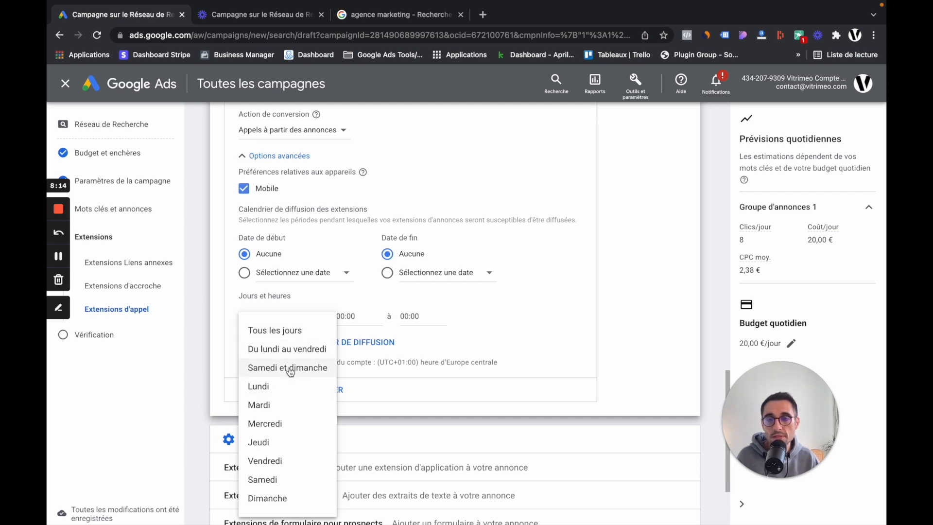
click(272, 350)
click(346, 317)
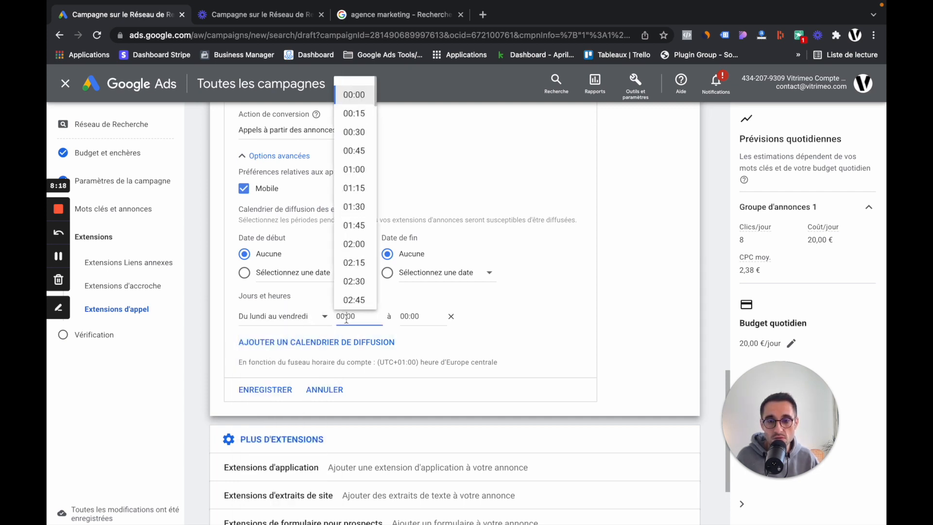
scroll(354, 270, down, 8)
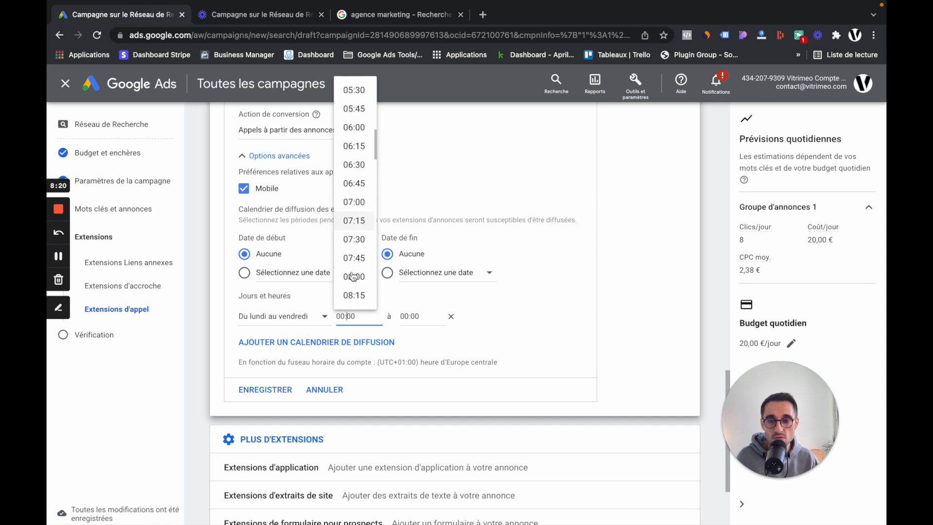
scroll(361, 268, down, 2)
click(354, 243)
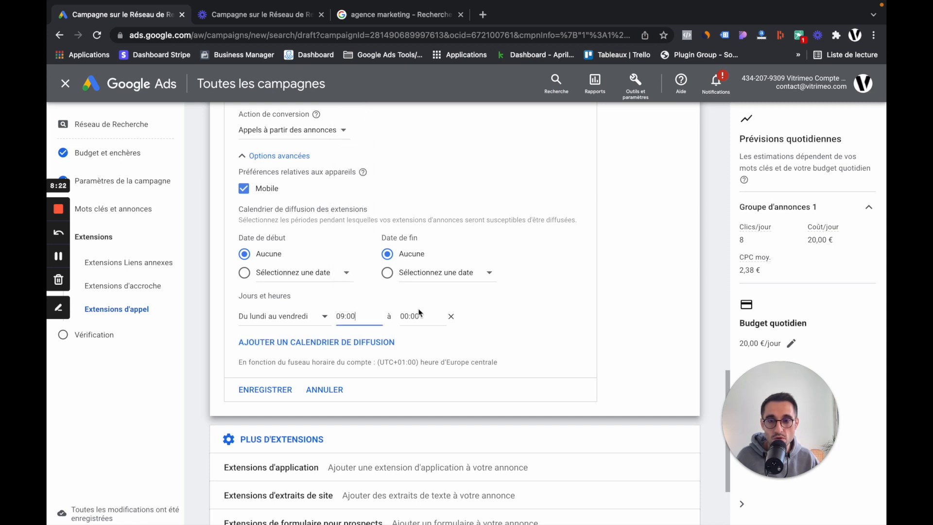
Set the end time of the call extension's Du lundi au vendredi schedule to 18:00.
click(416, 316)
scroll(418, 255, down, 20)
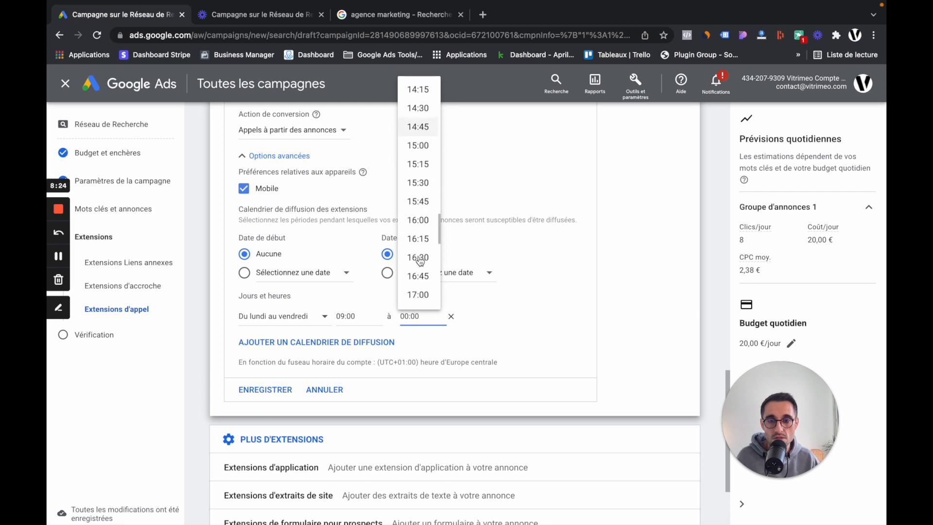
scroll(419, 249, down, 4)
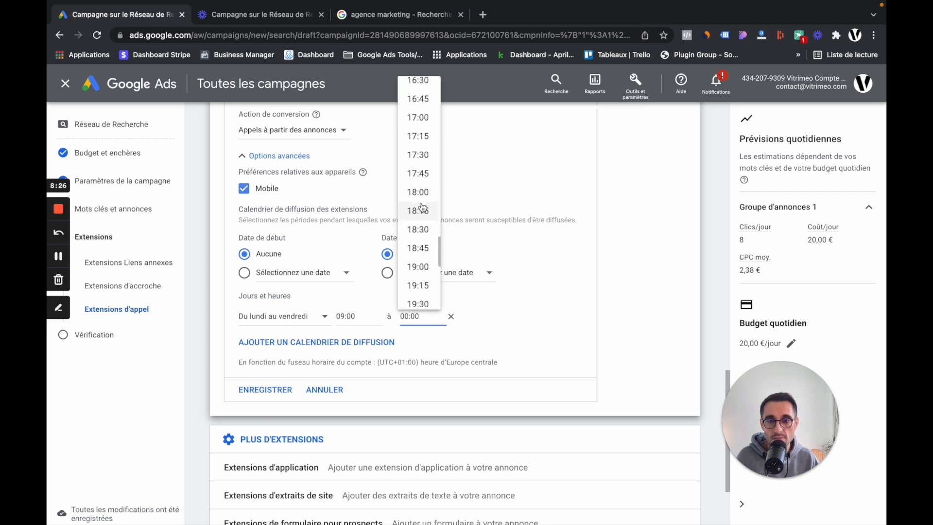
click(418, 192)
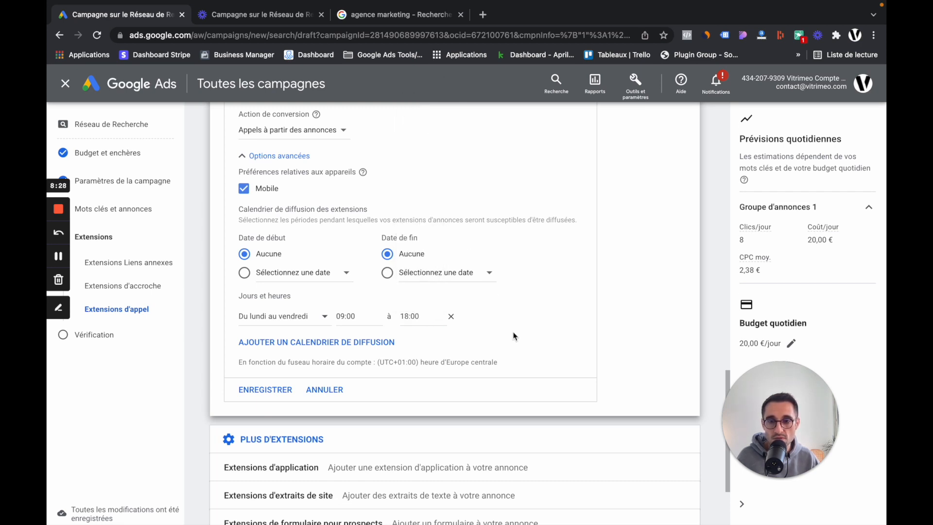
Try splitting the call extension's schedule into separate Lundi and Mercredi rows, and cancel the new extension.
click(318, 346)
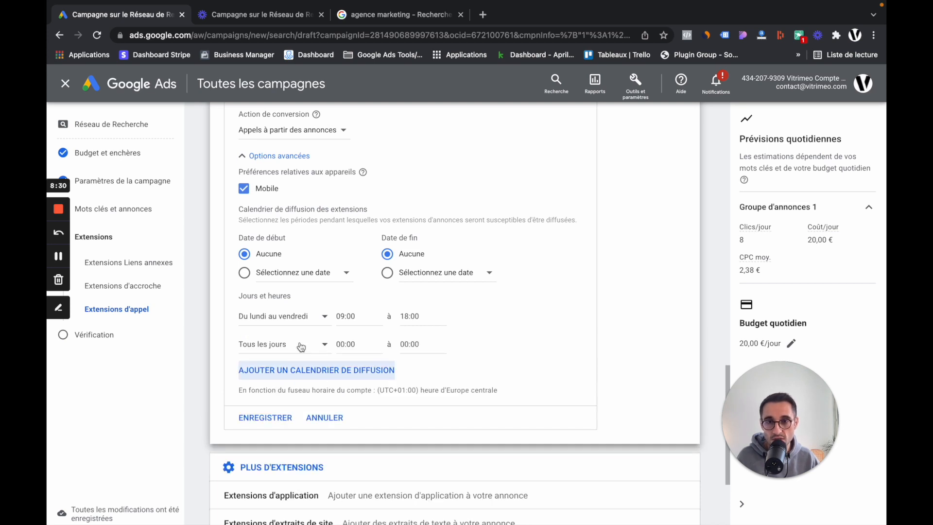
click(299, 317)
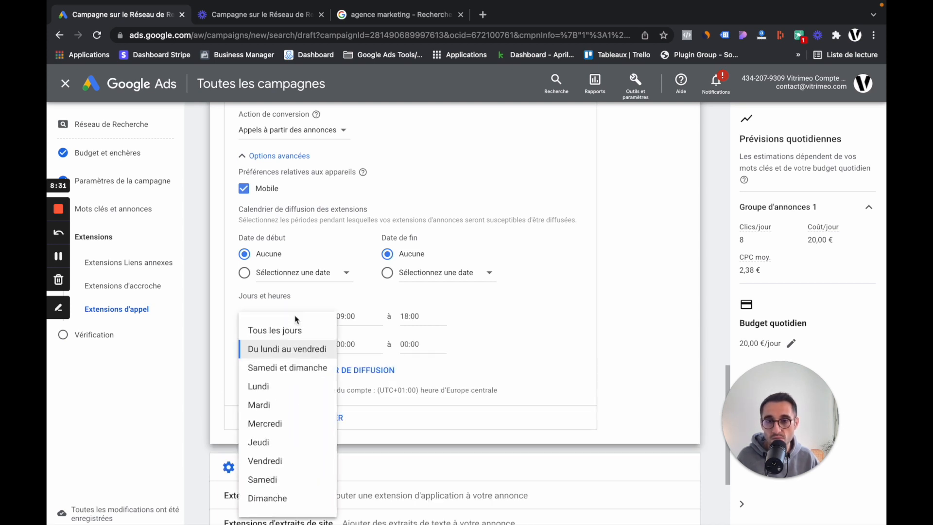
click(293, 386)
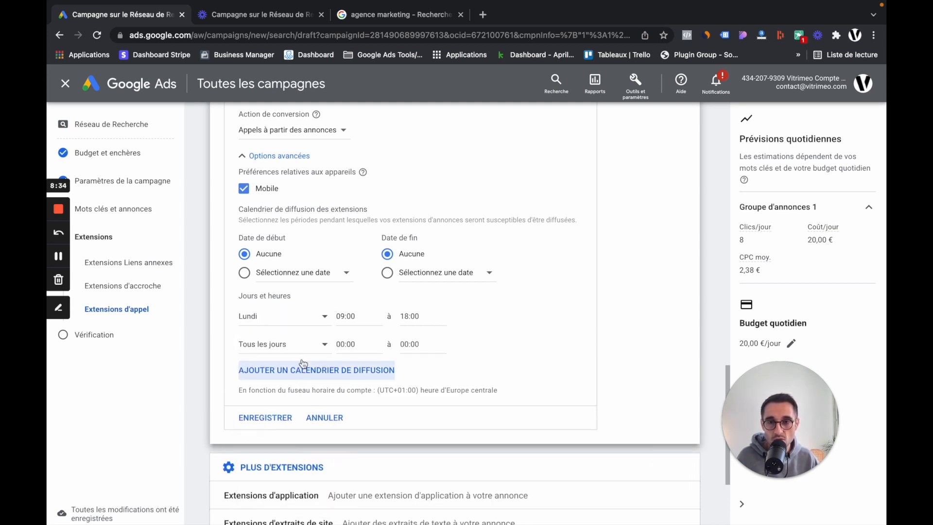
click(295, 349)
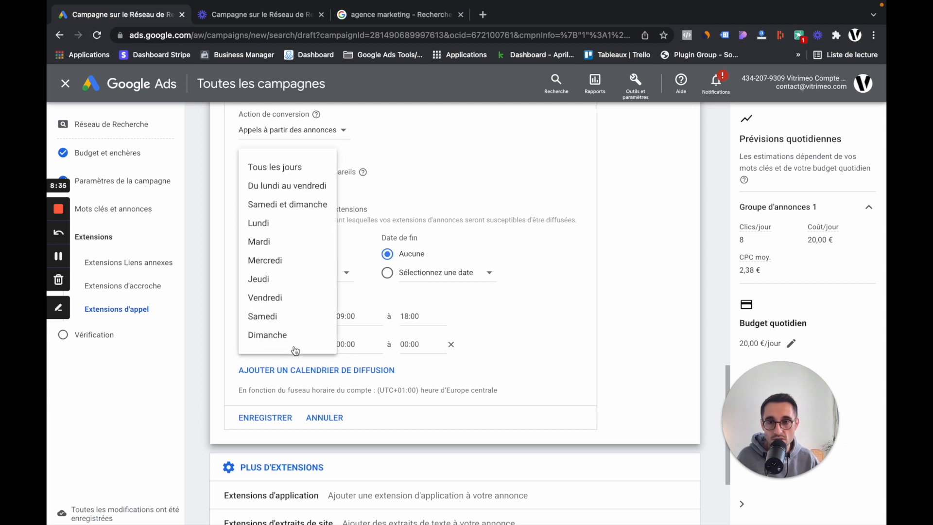
click(288, 268)
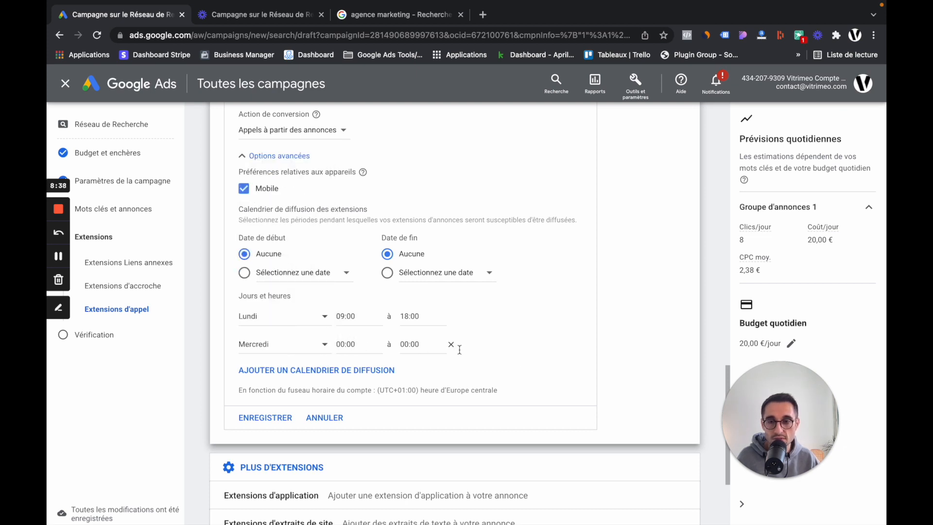
click(324, 317)
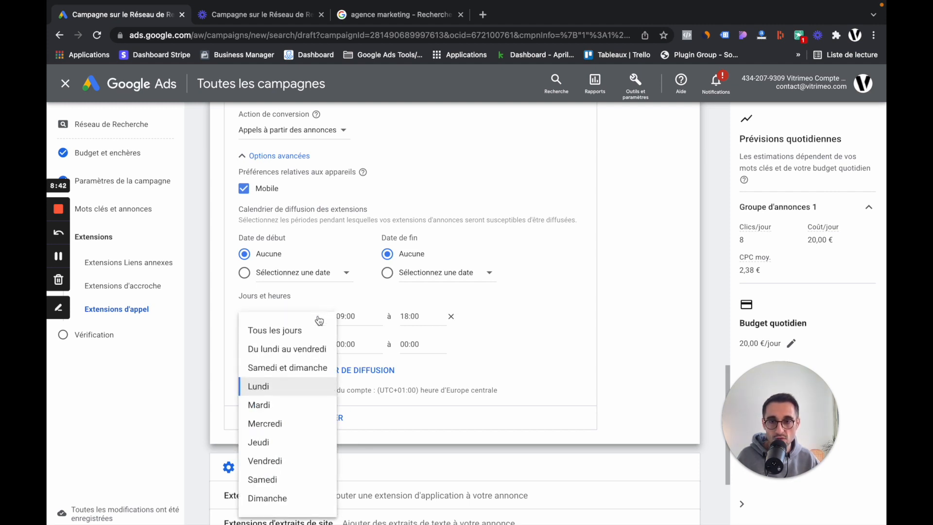
click(562, 339)
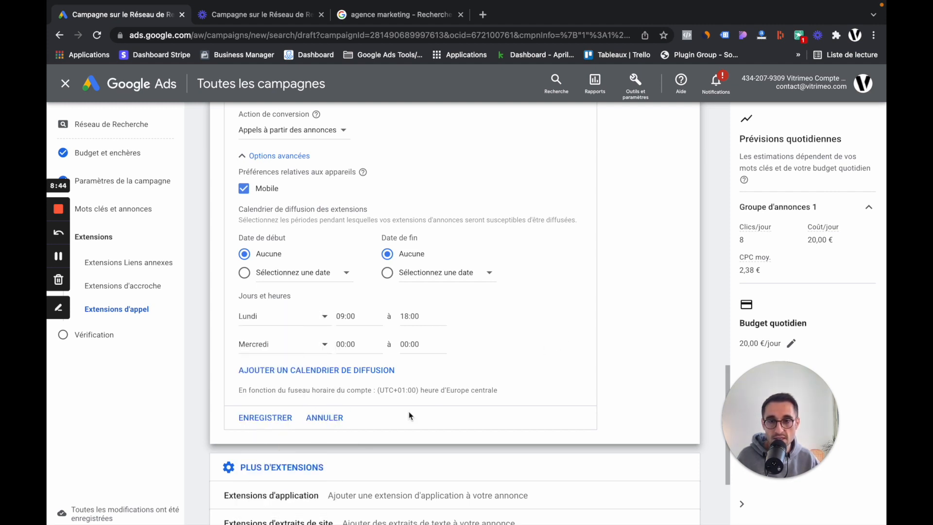
click(347, 416)
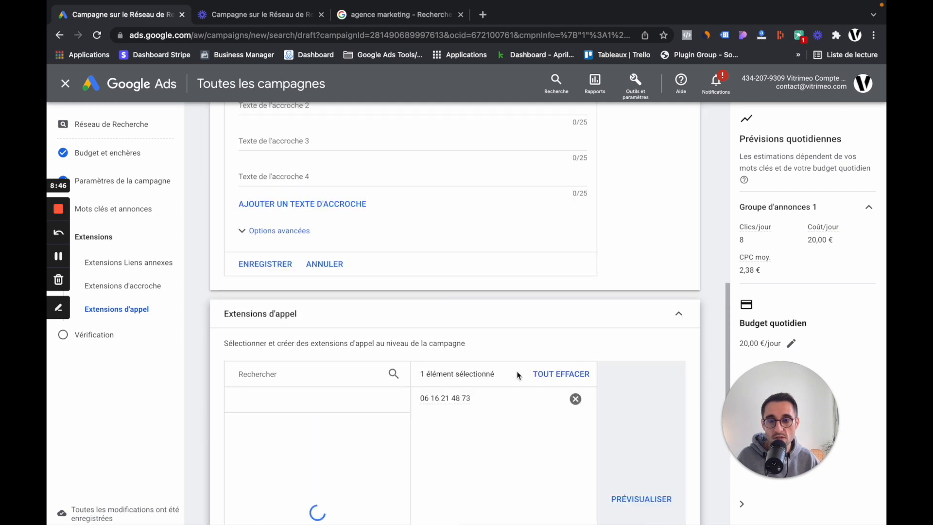
Examine the callout text fields and their character limits, and collapse the callout and call extension sections.
scroll(509, 358, up, 4)
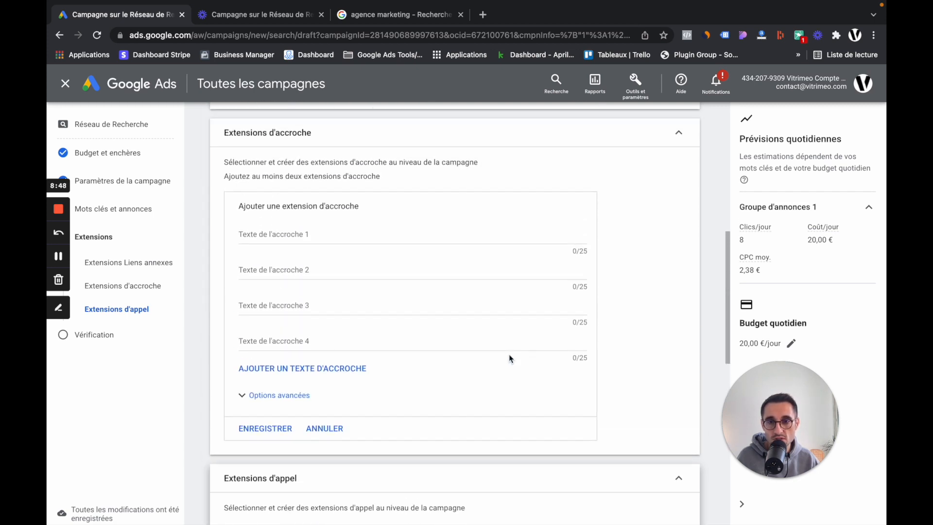
scroll(510, 358, up, 1)
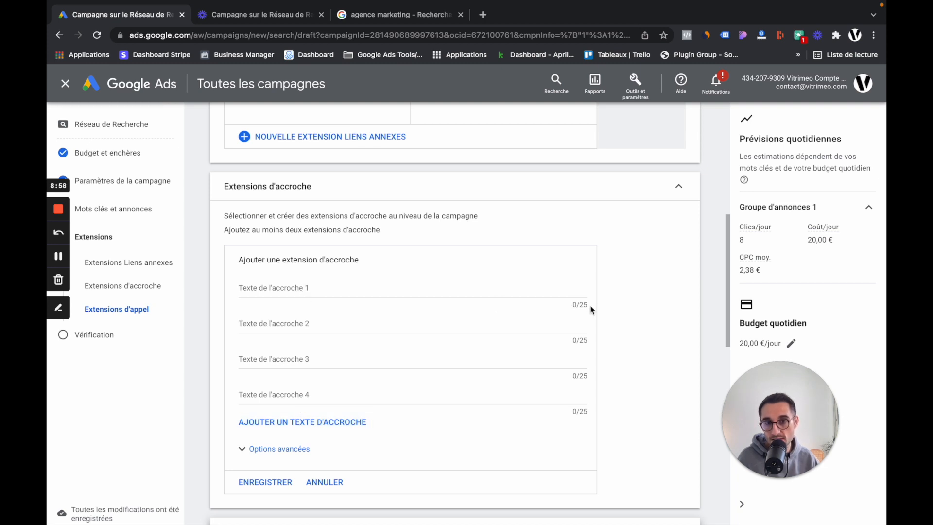
drag(588, 305, 580, 305)
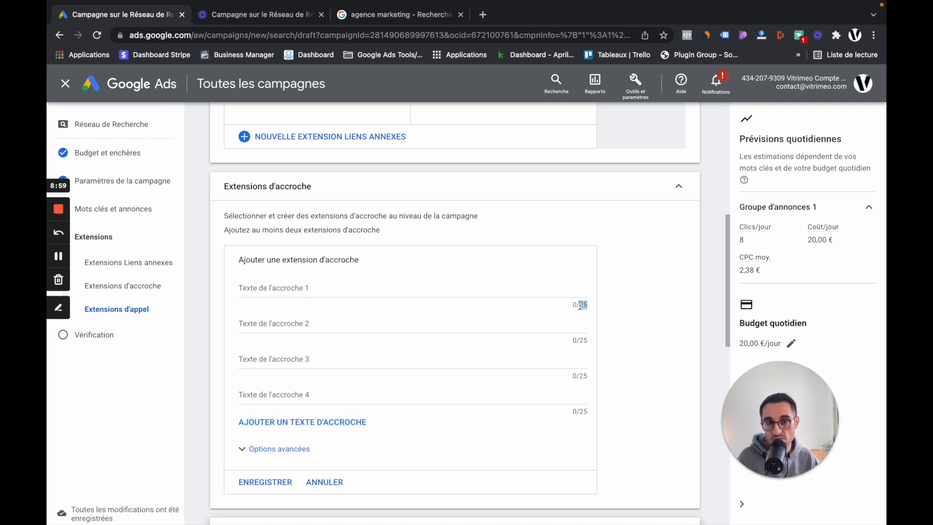
click(264, 286)
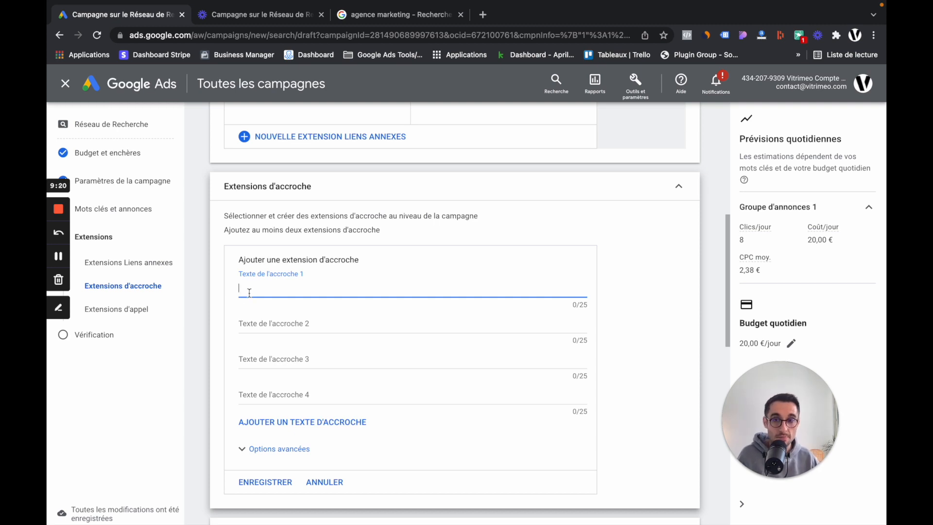
click(255, 322)
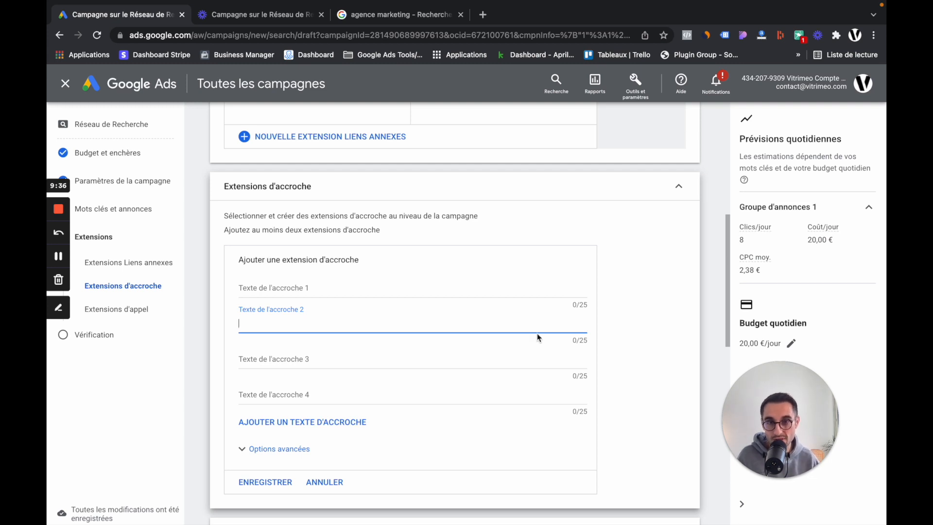
click(657, 329)
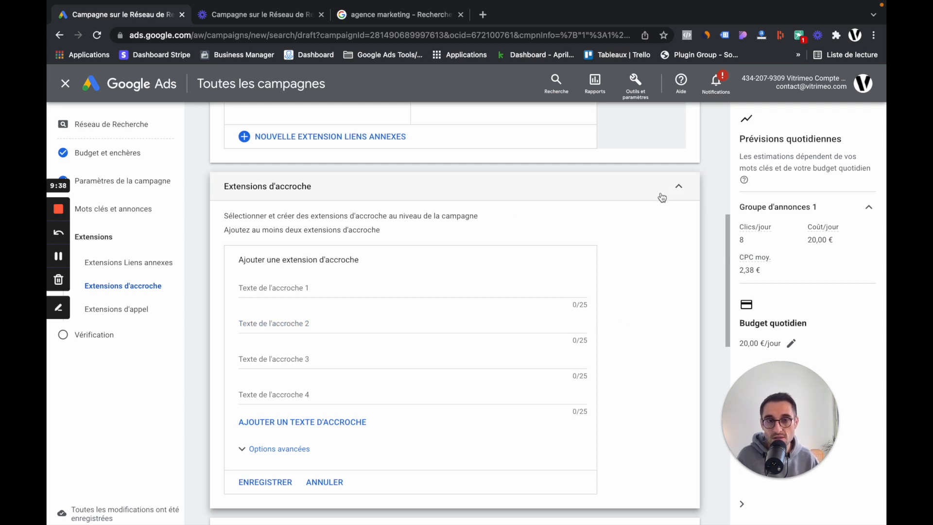
click(679, 187)
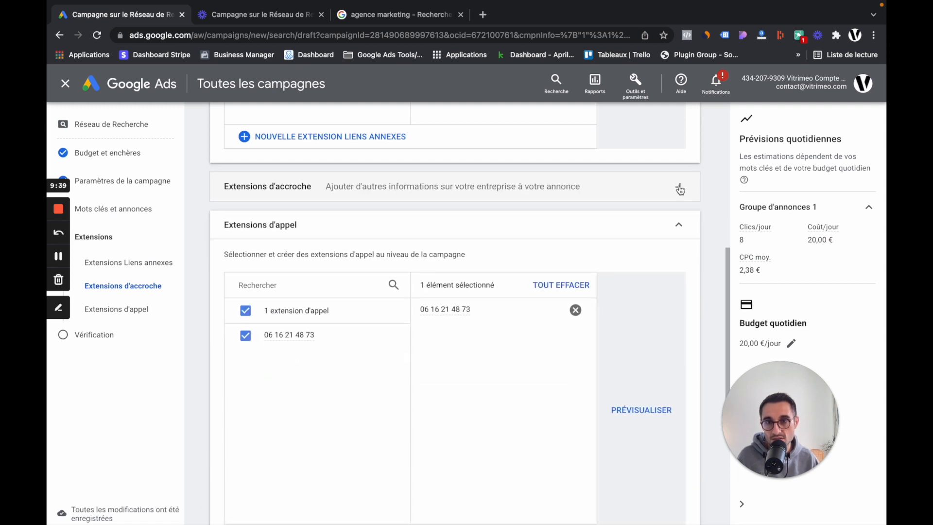
click(679, 223)
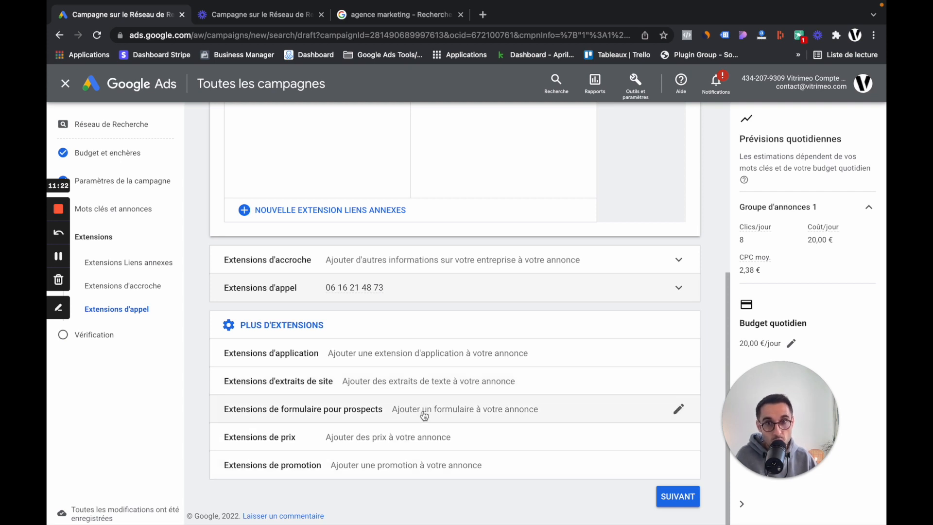
Examine the contact form link on the We Do Growth Hacking ad in the Google results and the lead form extension section in Google Ads.
click(387, 15)
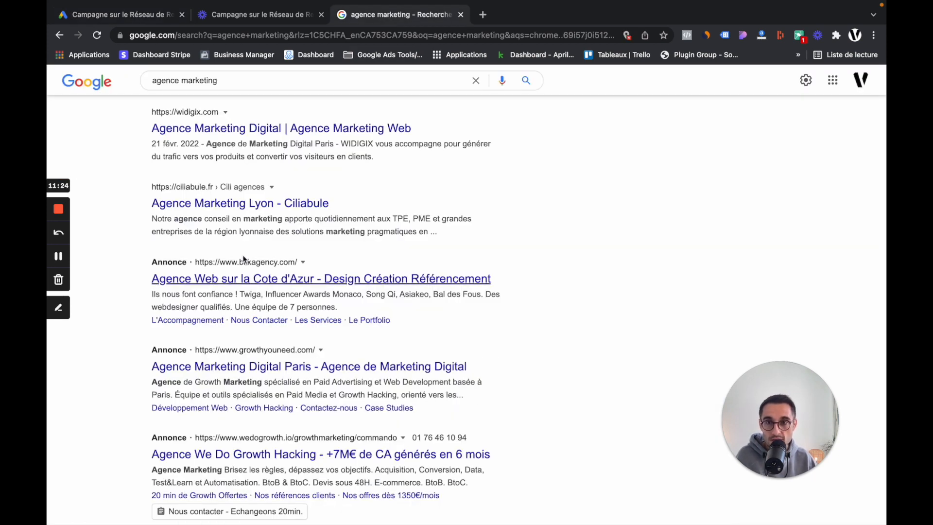
scroll(343, 252, down, 4)
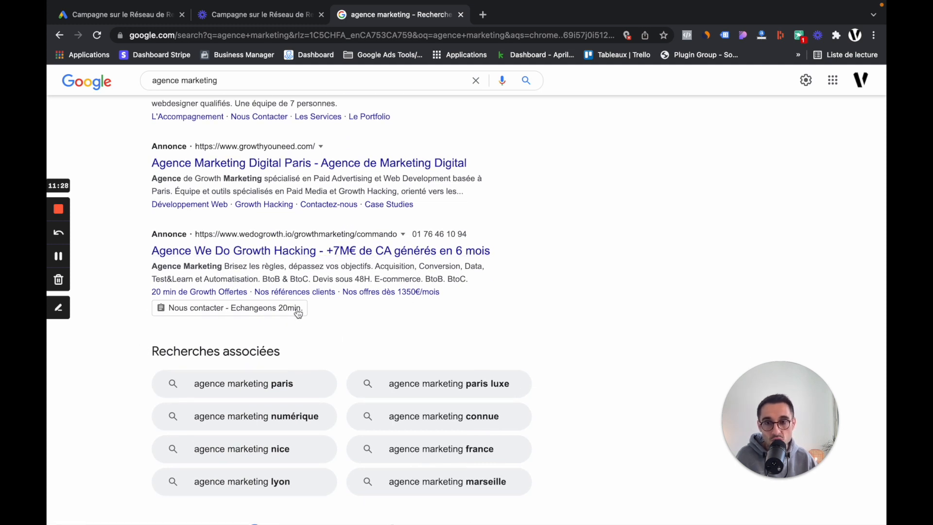
click(117, 19)
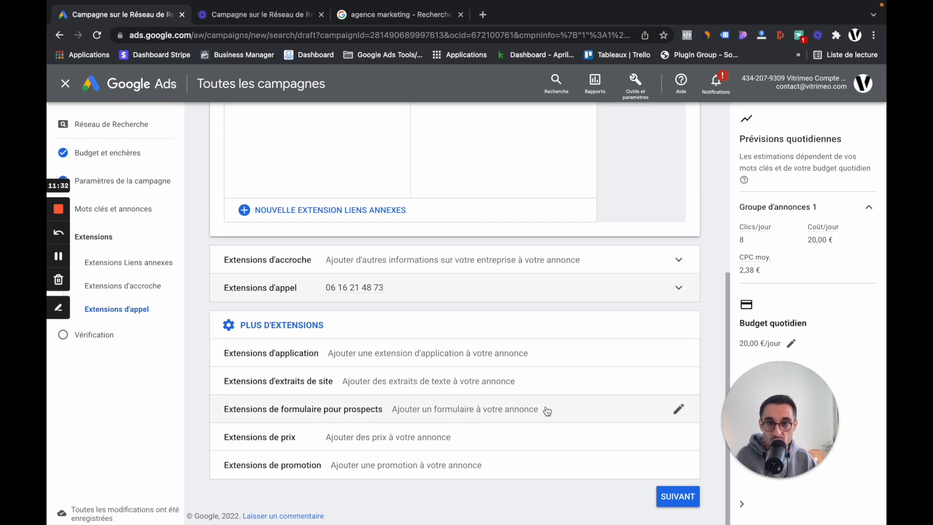
click(547, 411)
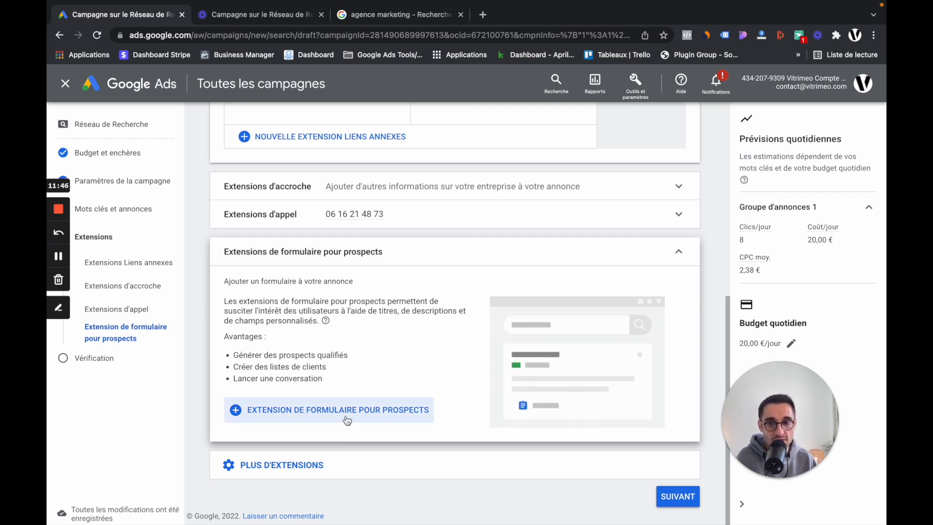
click(681, 253)
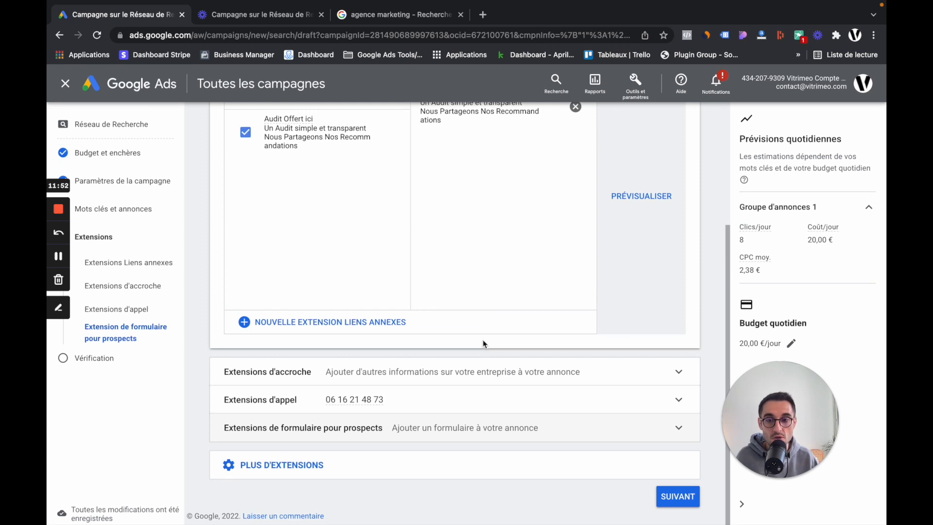
Expand the additional extension types, open a new price extension and review its settings and item fields.
click(316, 473)
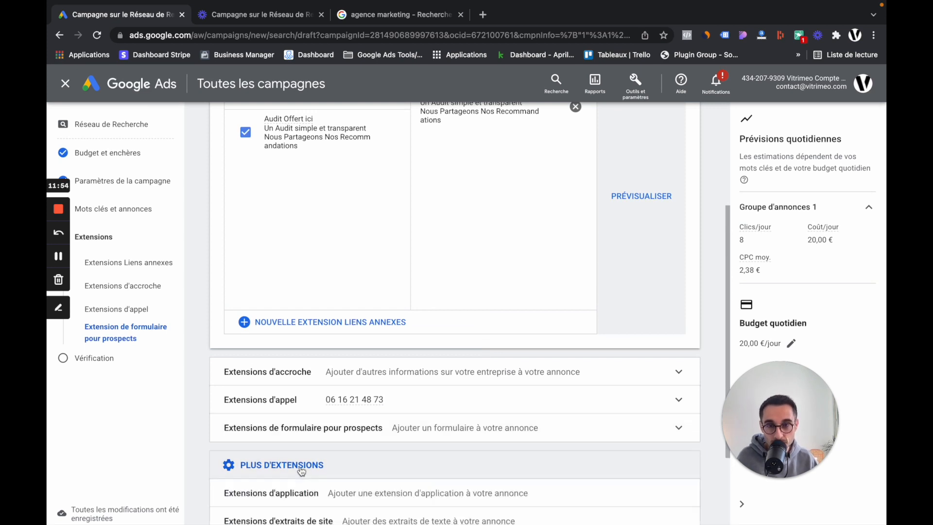
scroll(333, 473, down, 3)
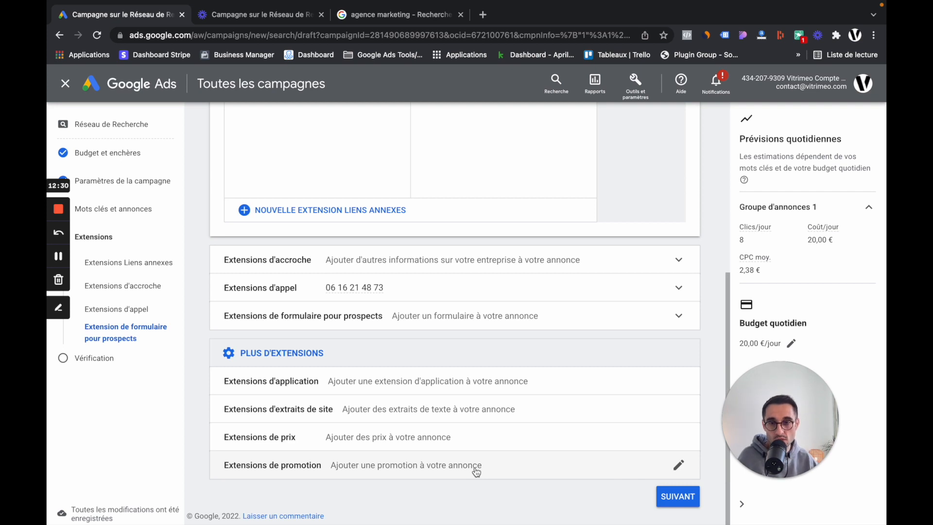
click(462, 439)
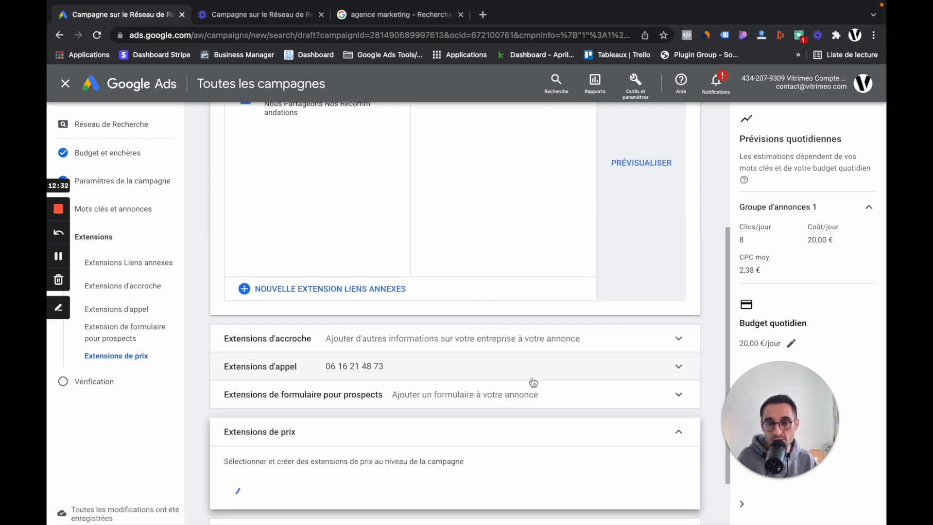
scroll(534, 382, down, 3)
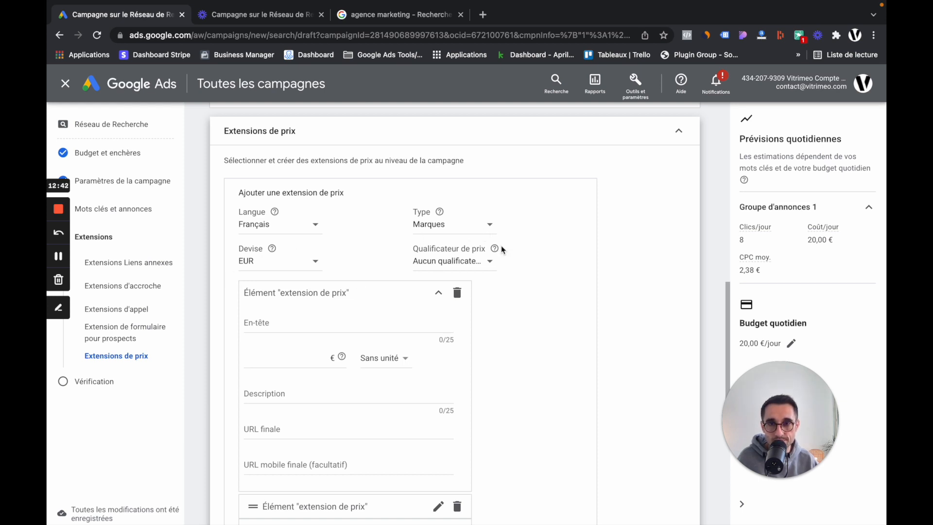
scroll(598, 257, down, 3)
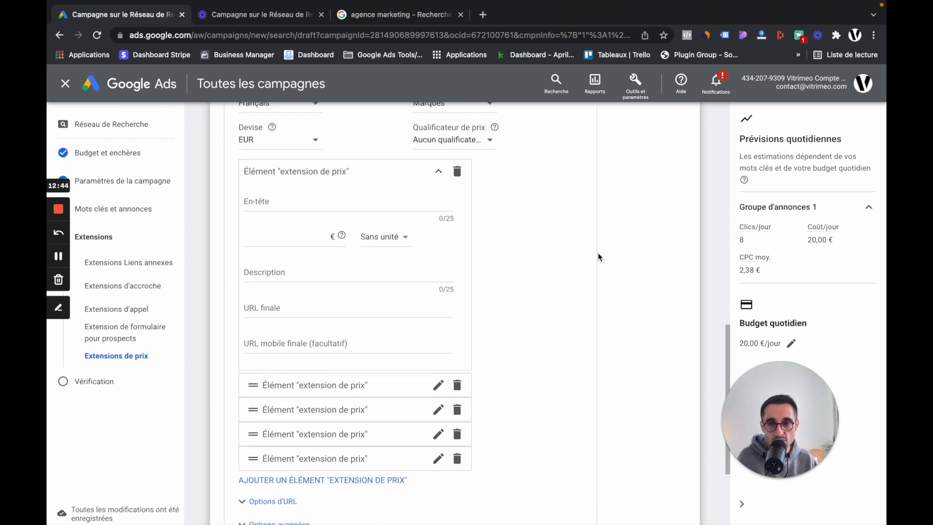
scroll(598, 256, up, 3)
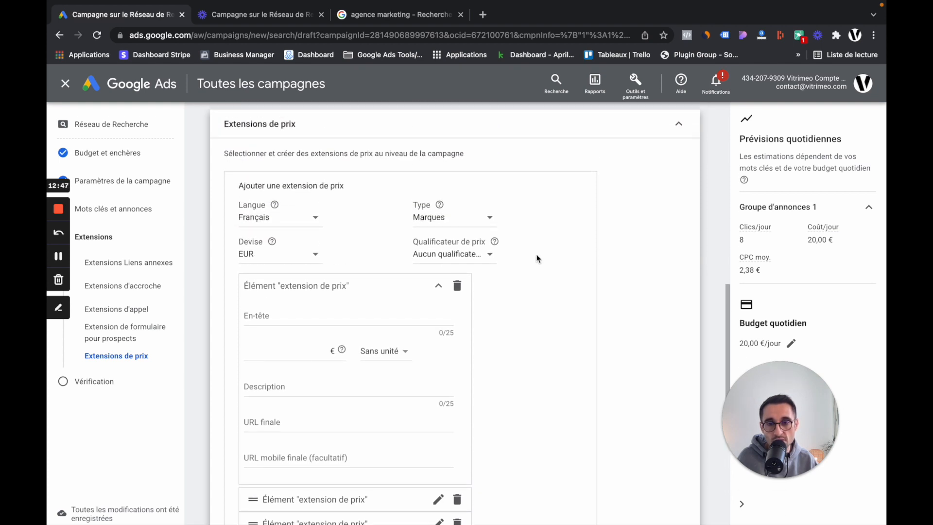
Set the price extension's type to Services and its price qualifier to Dès.
click(488, 254)
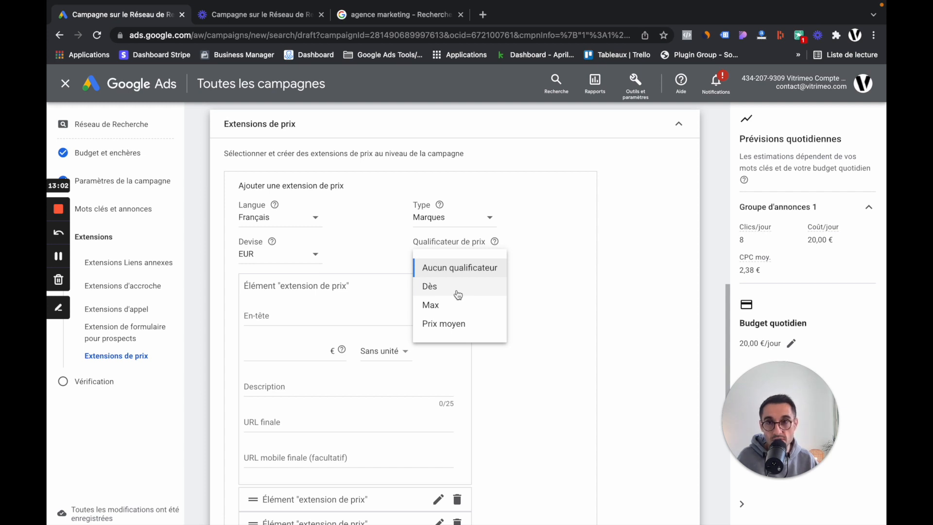
click(547, 272)
click(482, 218)
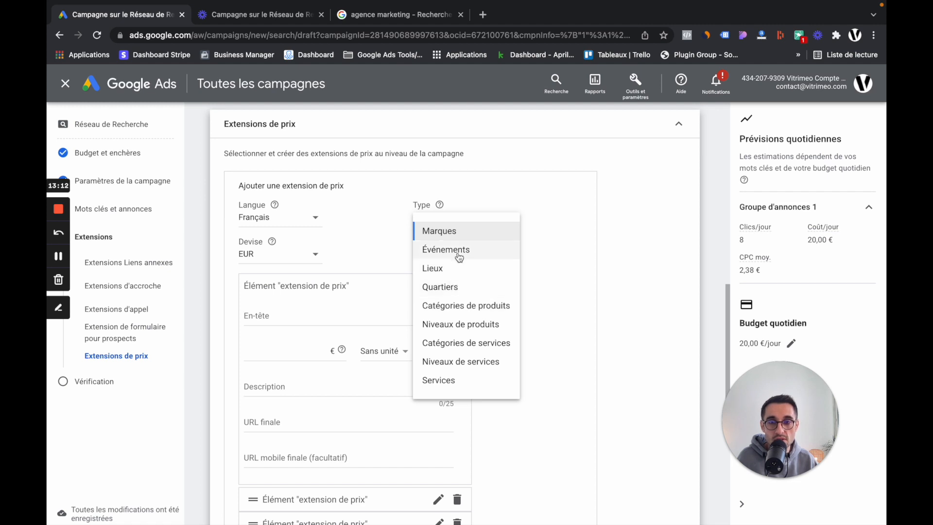
click(447, 383)
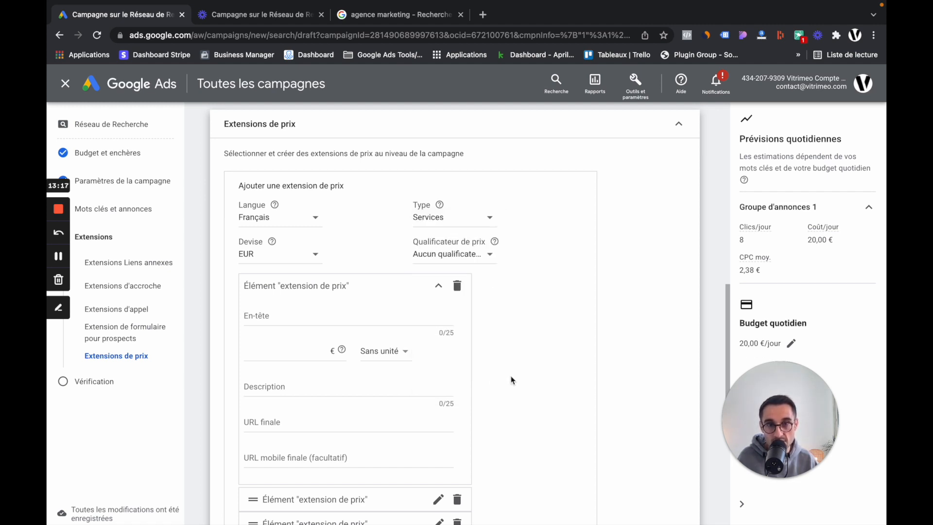
click(478, 256)
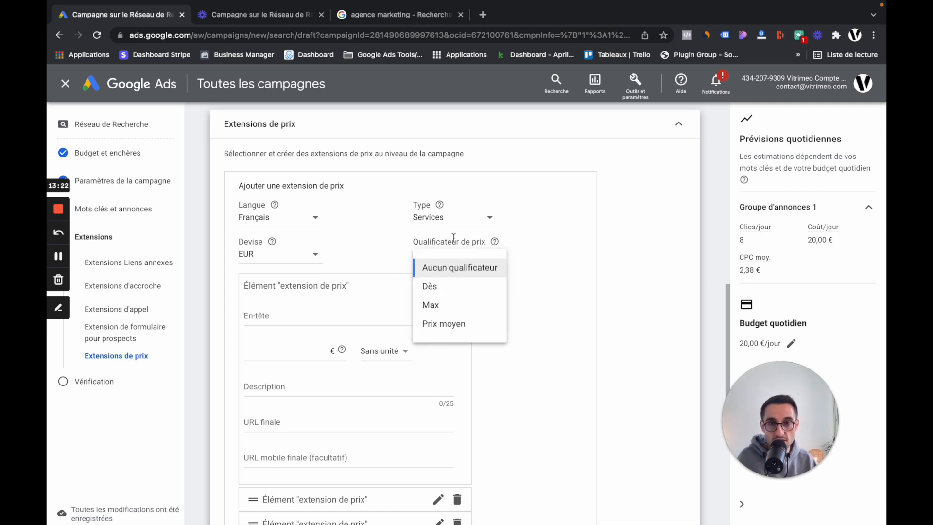
click(442, 292)
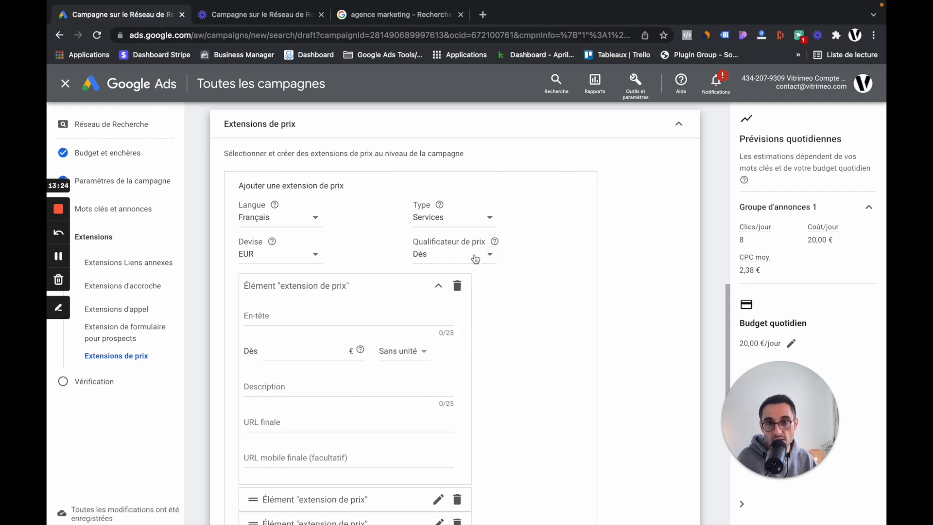
Examine the first price item's header, price, description, final URL and mobile URL fields without filling them in.
click(267, 316)
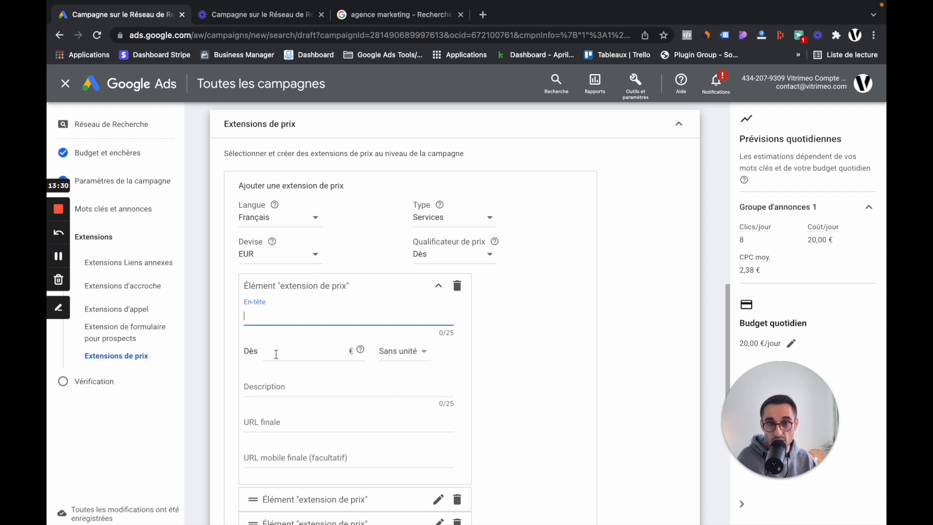
click(292, 354)
click(278, 315)
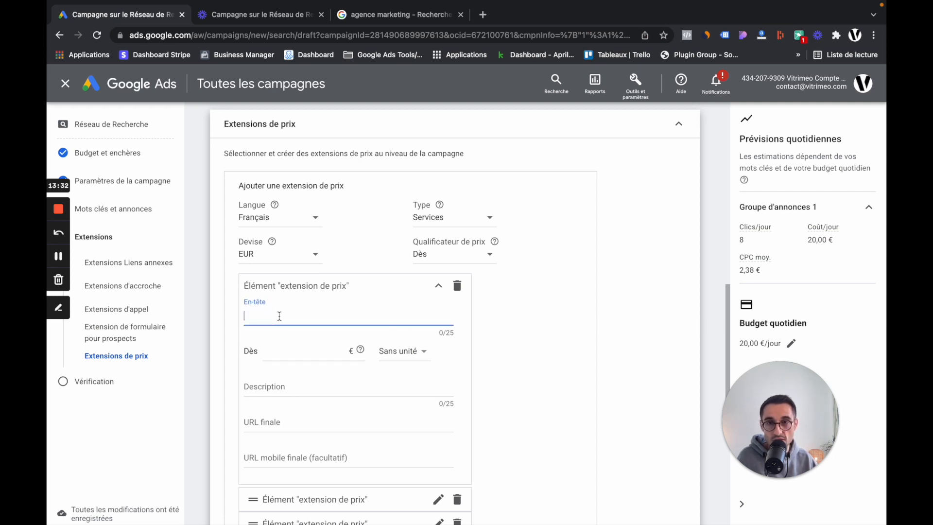
click(280, 398)
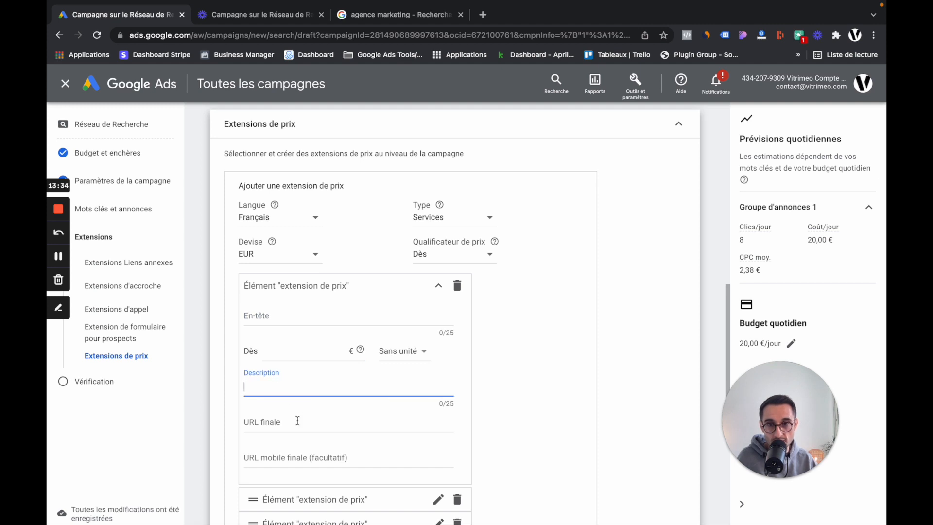
click(295, 420)
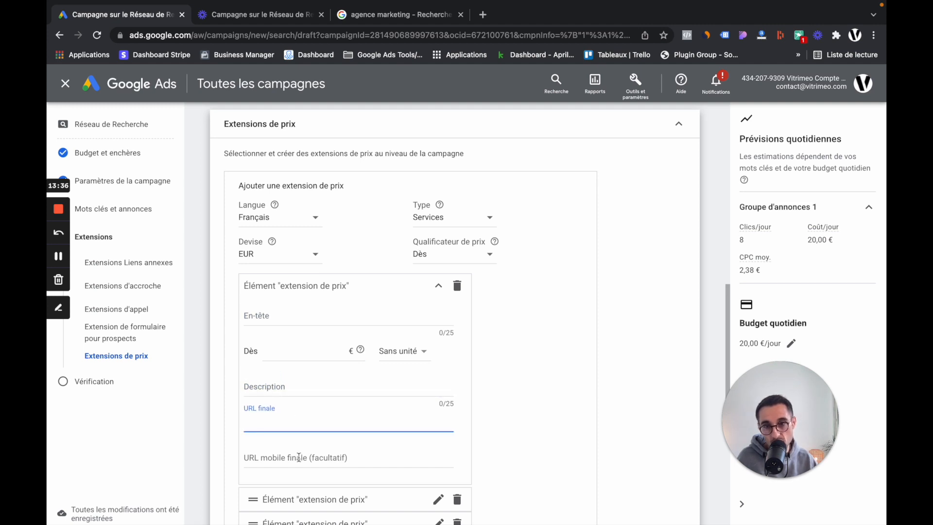
click(292, 460)
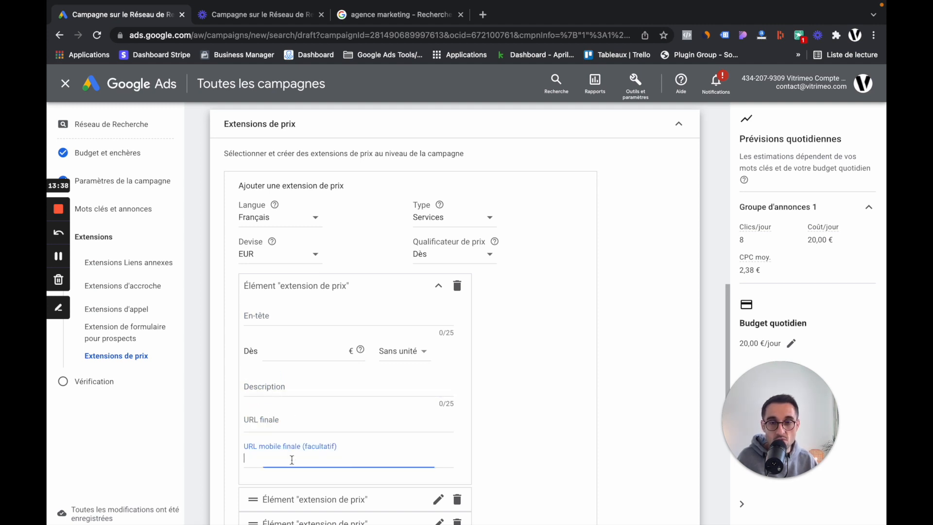
click(526, 420)
scroll(522, 422, down, 3)
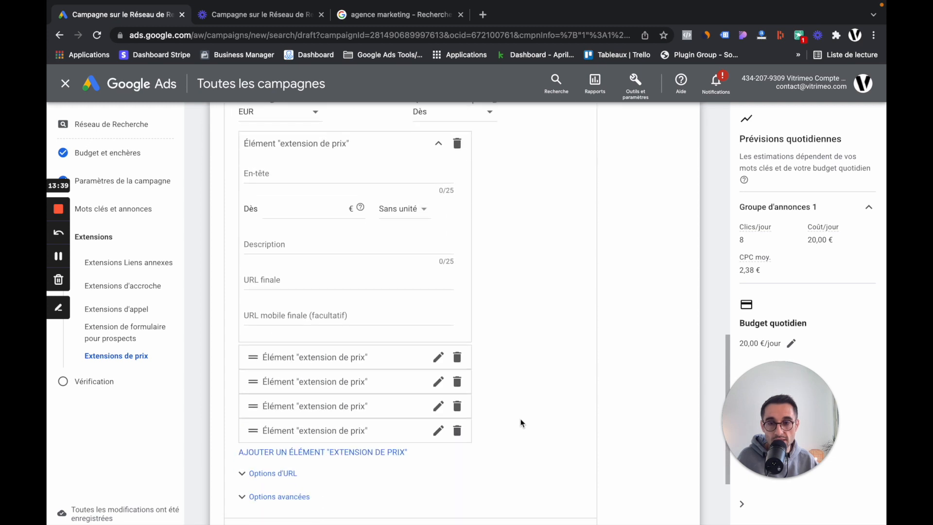
Expand the second price item to view its fields, collapse it, and close the price extensions section.
click(308, 341)
scroll(342, 462, down, 3)
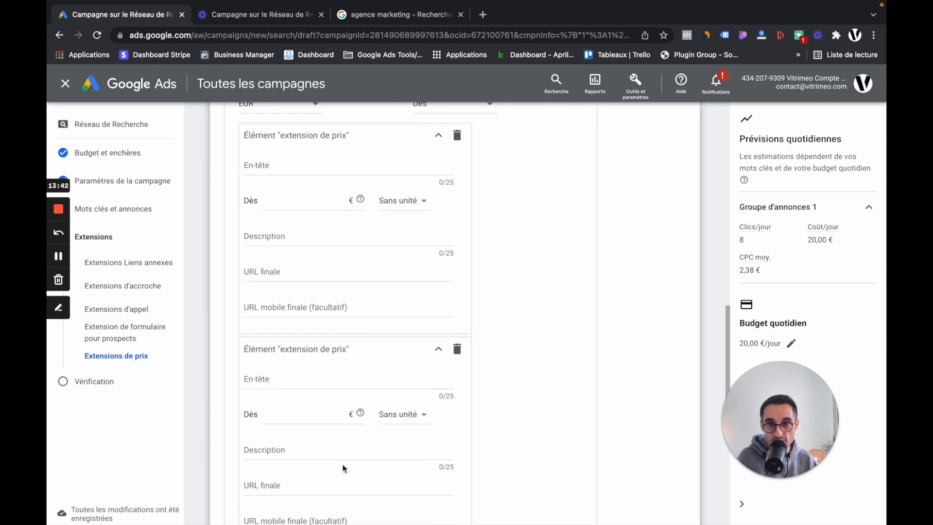
scroll(342, 465, up, 3)
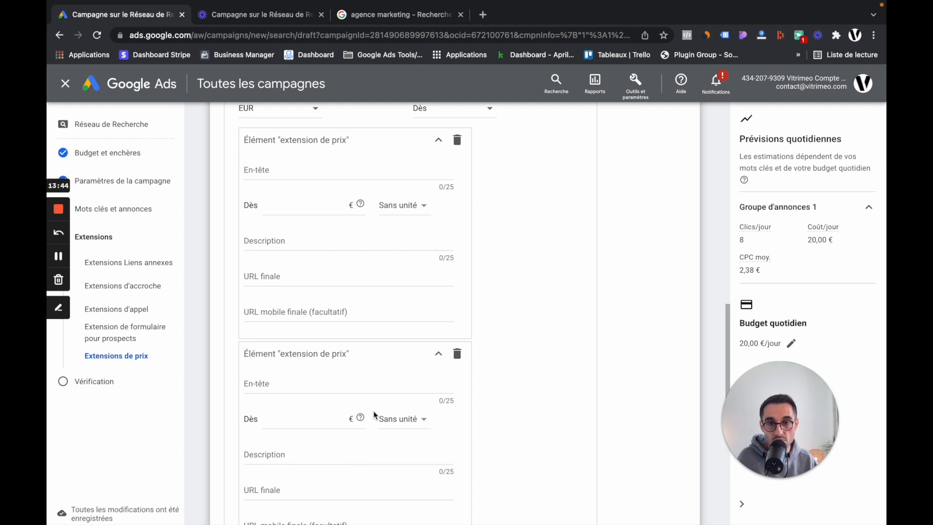
click(437, 356)
scroll(548, 313, down, 3)
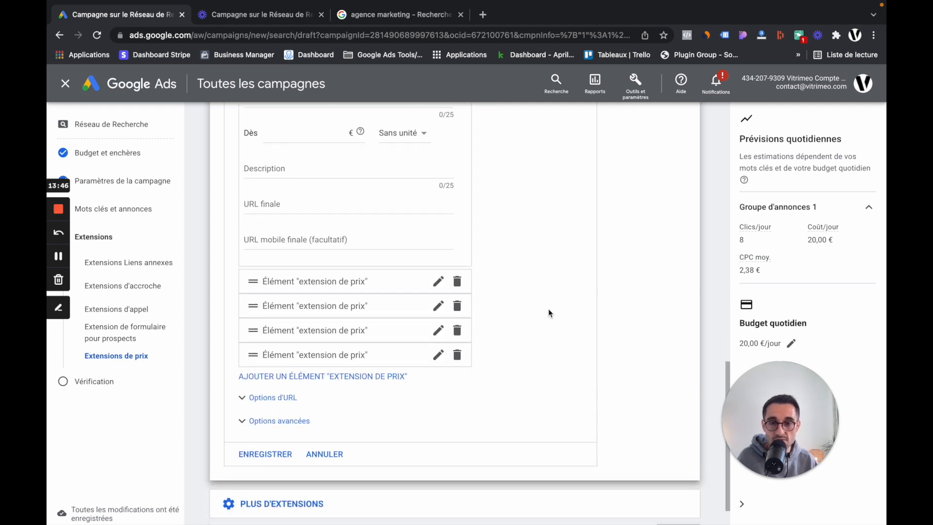
scroll(548, 313, up, 8)
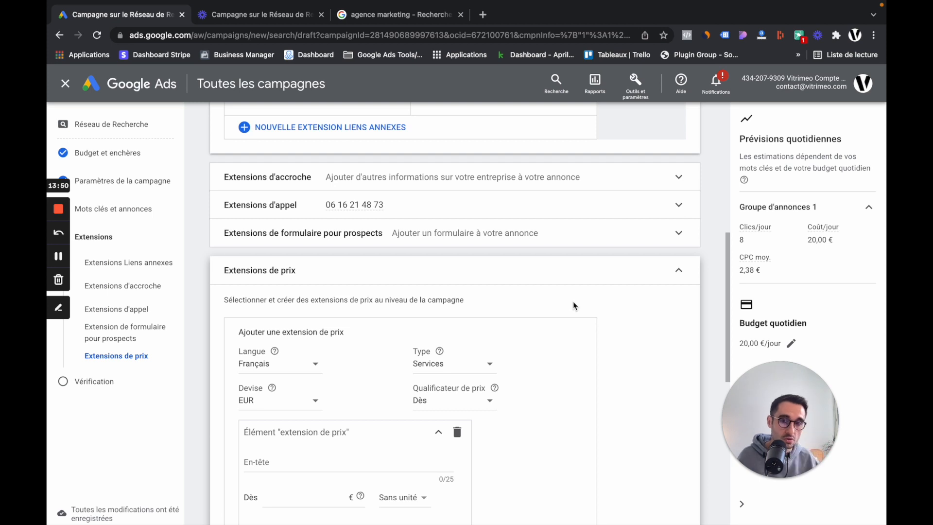
click(679, 274)
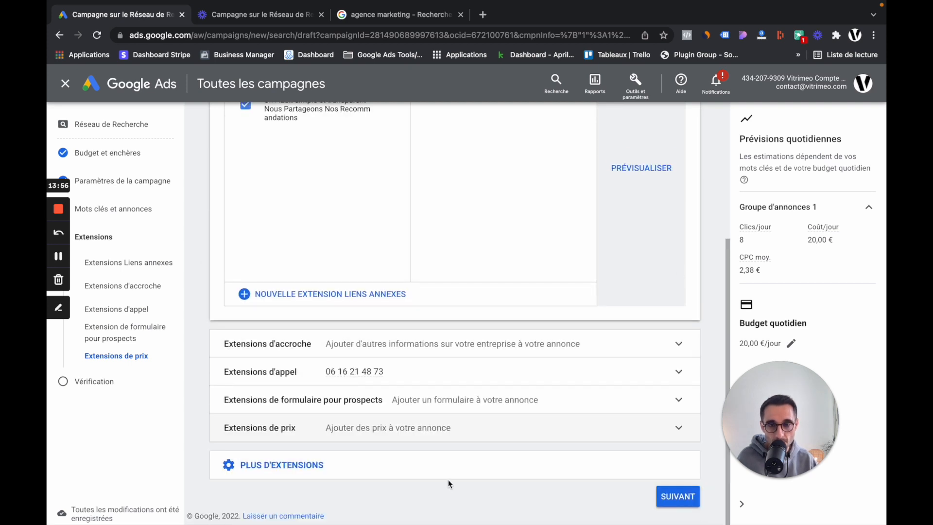
Open a new structured snippet extension, examine its header and three value fields, cancel it and collapse the section.
click(374, 471)
scroll(535, 427, down, 2)
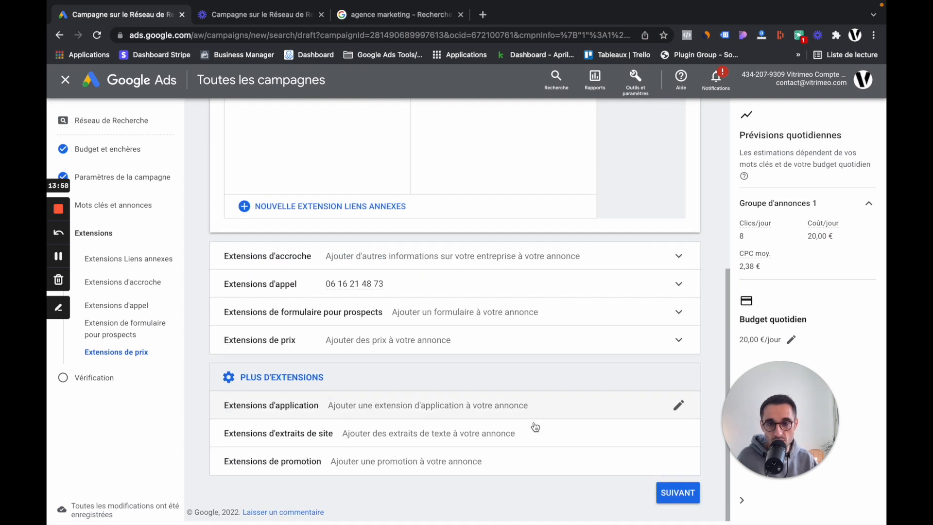
click(423, 436)
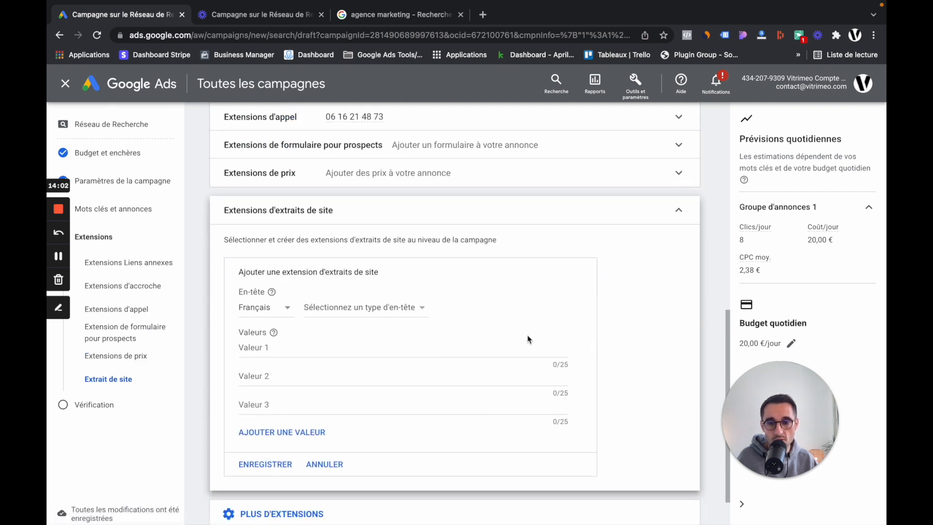
click(262, 349)
click(267, 377)
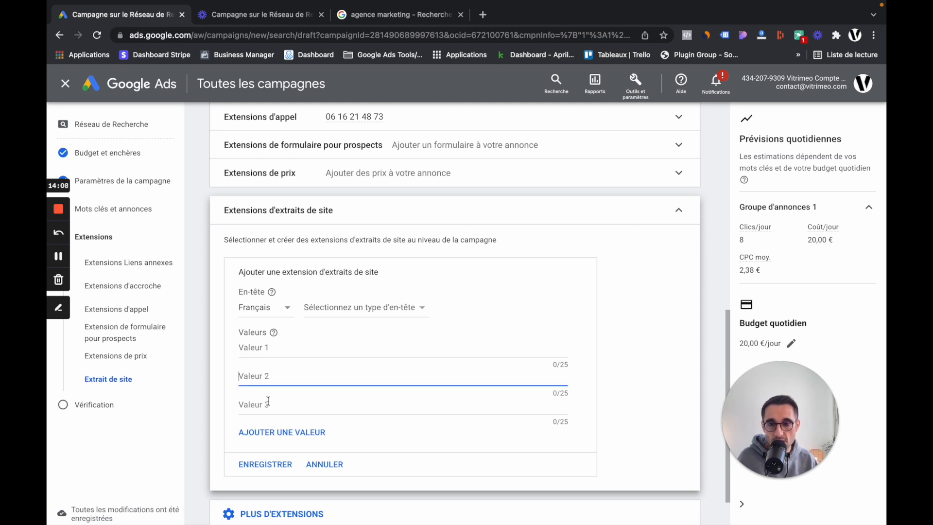
click(269, 405)
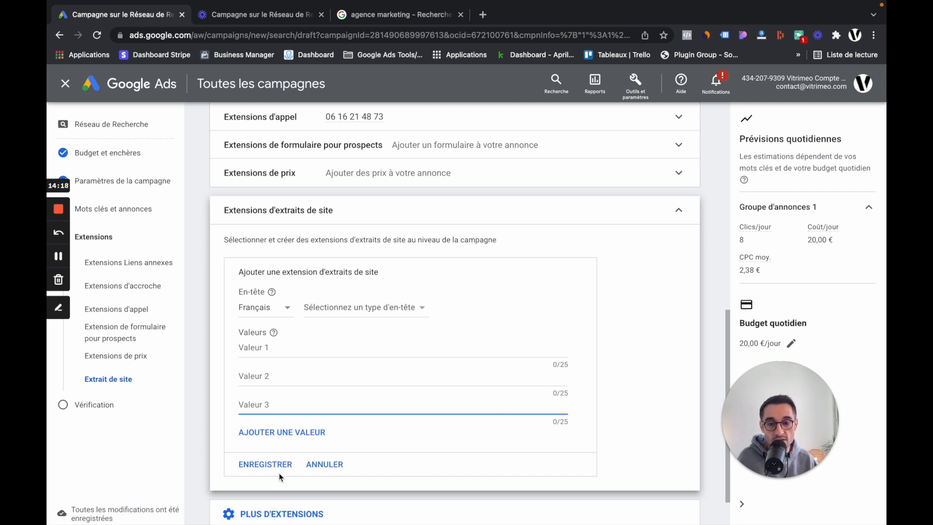
click(337, 467)
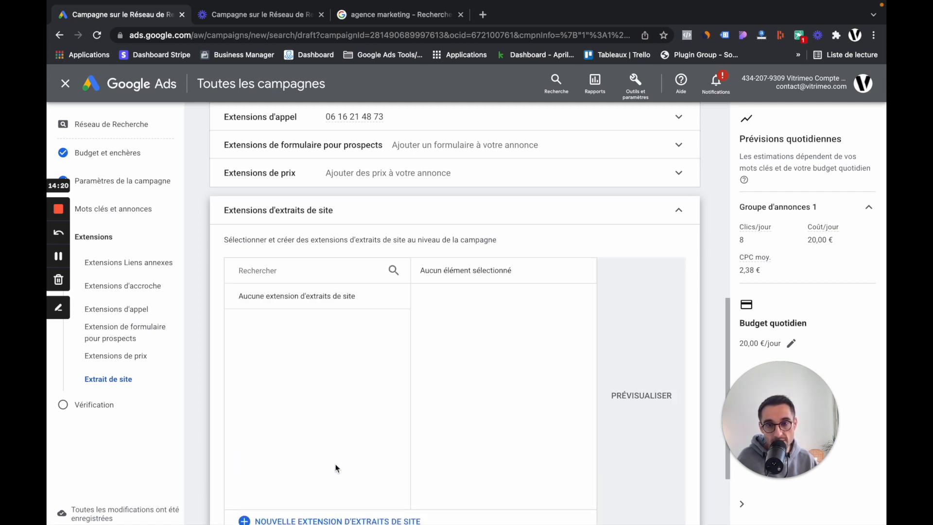
click(678, 210)
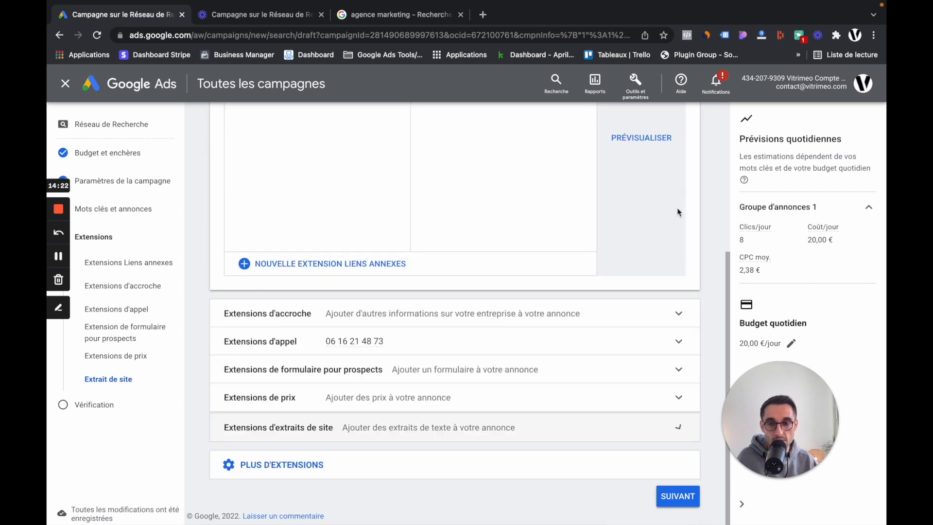
Open a new promotion extension and look through the available promotion events, leaving the event set to Aucun.
click(285, 466)
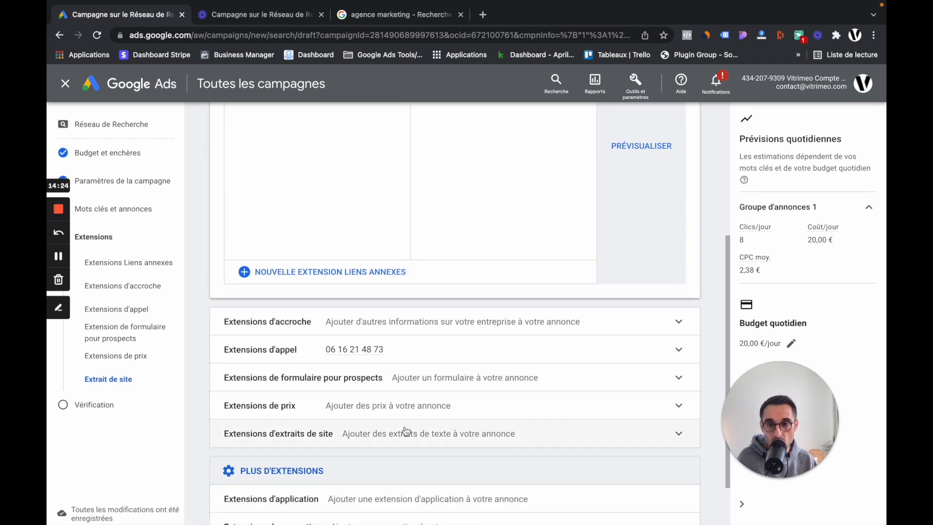
scroll(286, 482, down, 1)
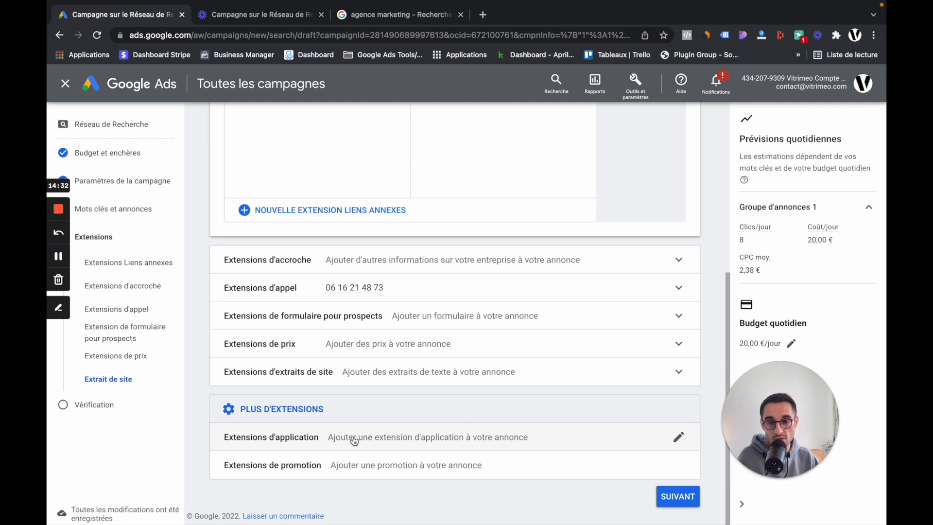
click(365, 472)
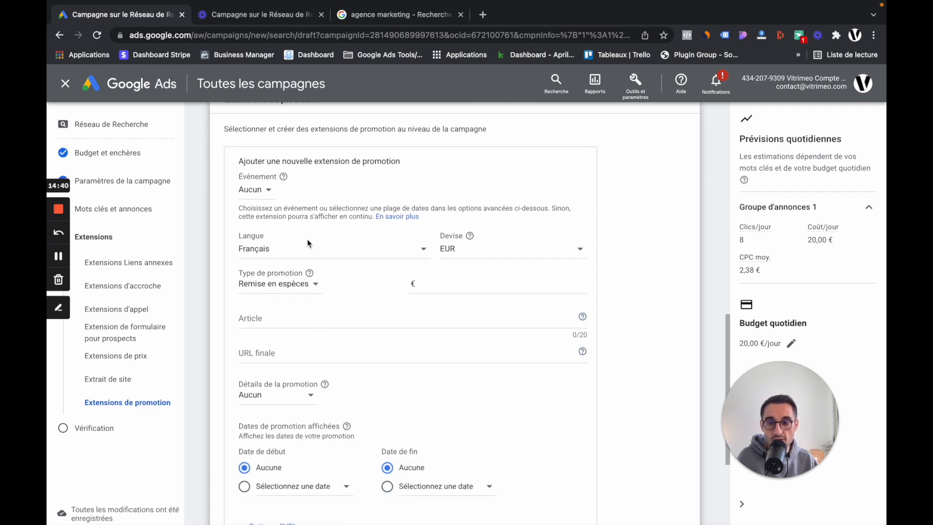
click(257, 191)
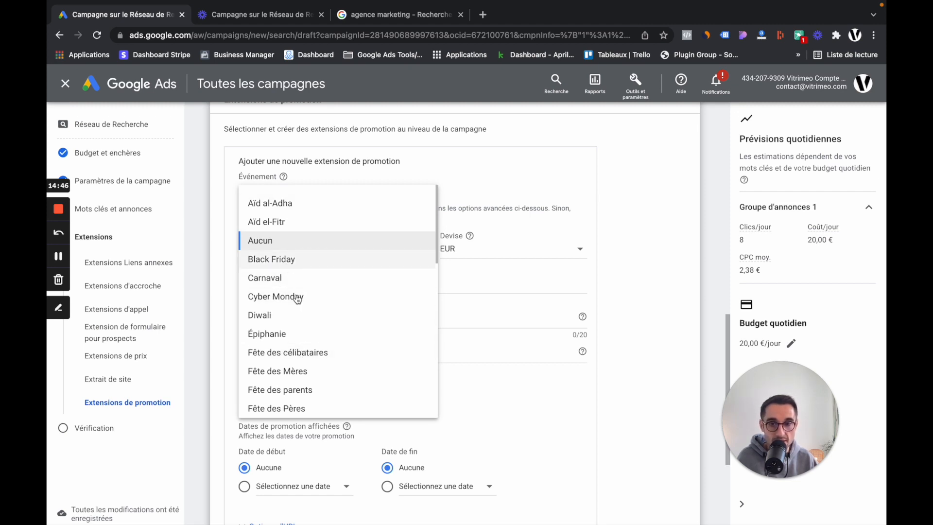
scroll(292, 324, down, 1)
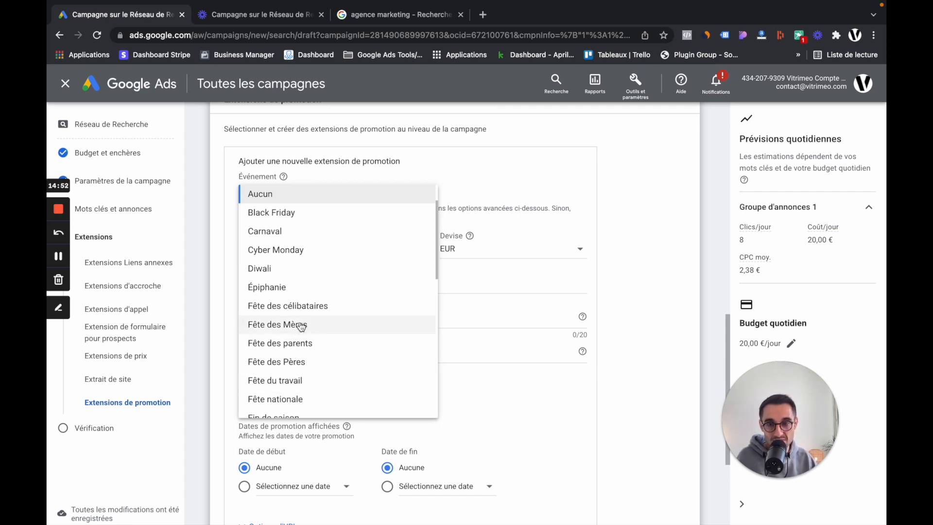
scroll(346, 317, down, 2)
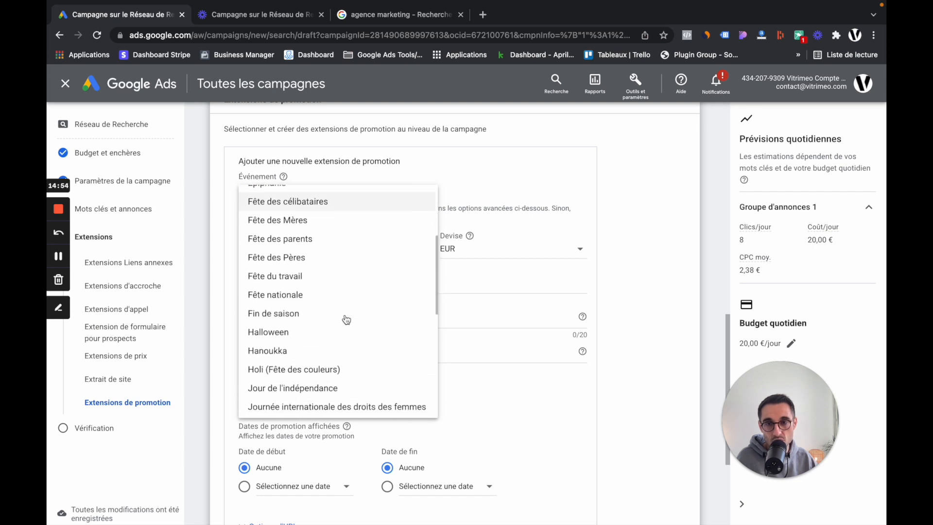
scroll(346, 316, down, 1)
scroll(343, 311, down, 2)
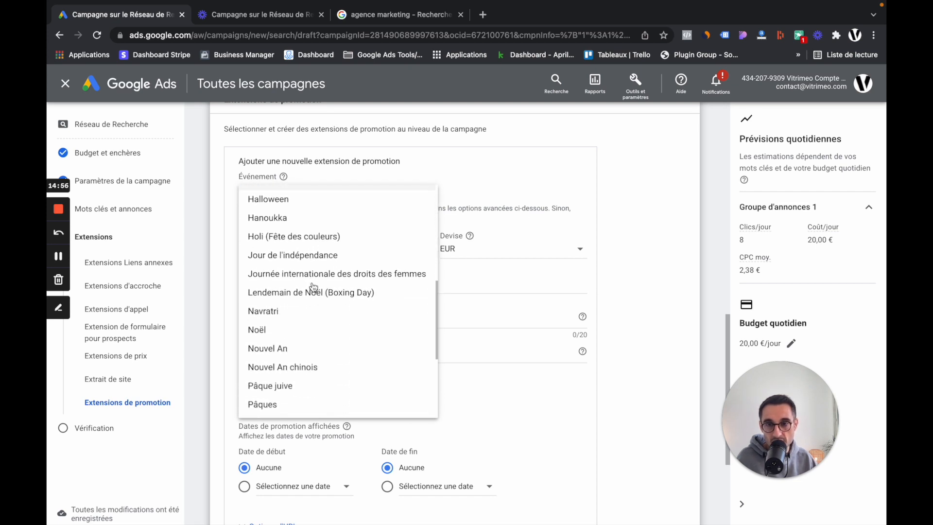
scroll(311, 286, down, 3)
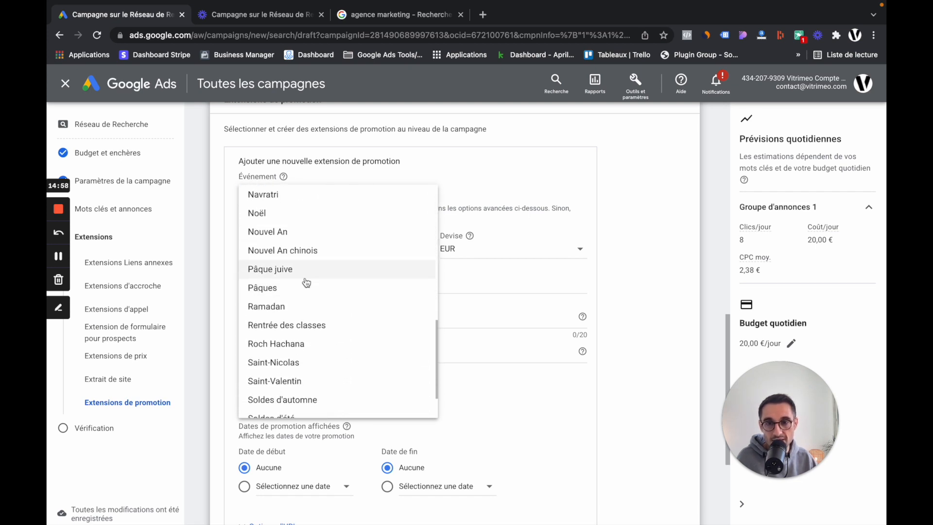
scroll(339, 285, down, 1)
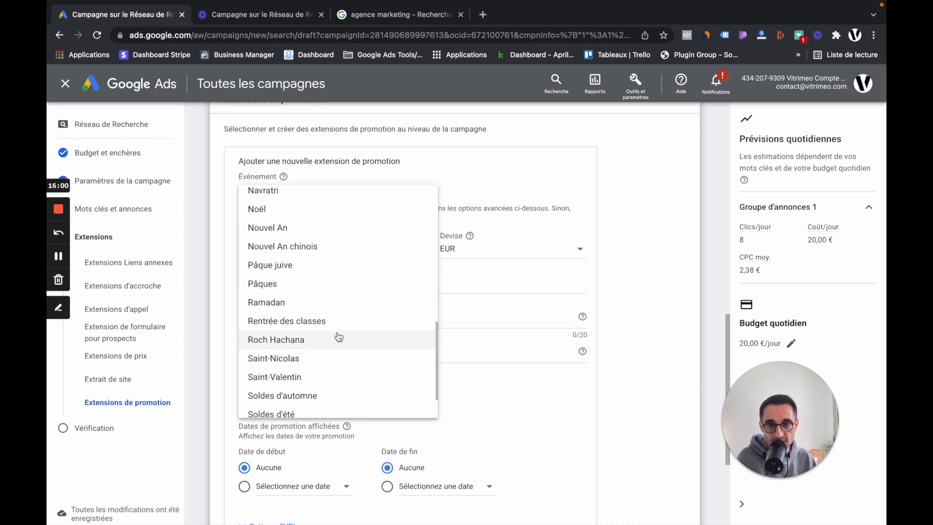
scroll(339, 336, down, 2)
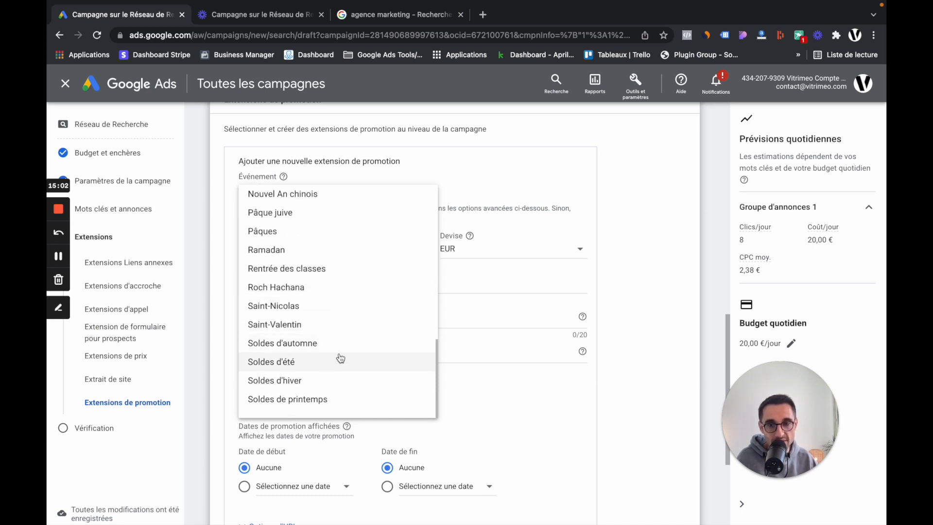
click(486, 429)
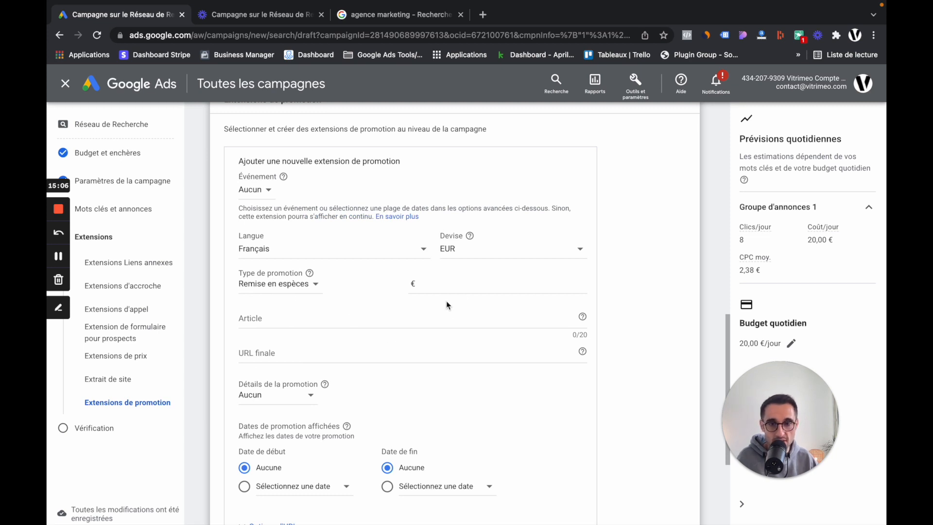
Review the promotion extension's remaining discount, URL and date fields, and collapse the promotion section.
scroll(538, 400, down, 3)
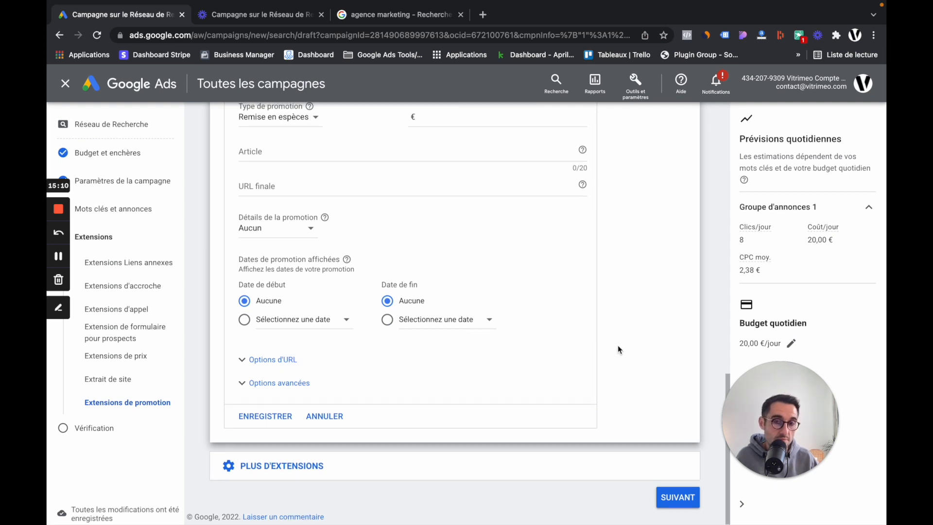
scroll(617, 347, up, 5)
scroll(617, 348, up, 1)
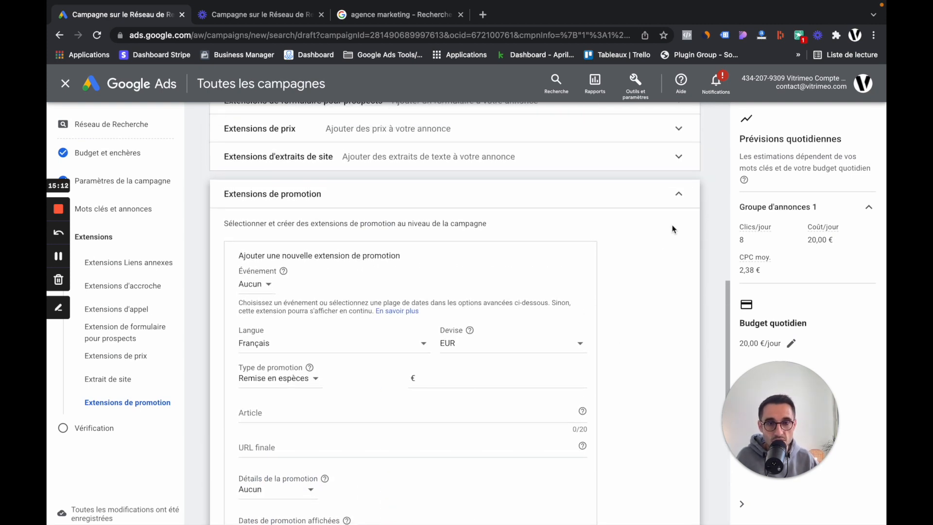
click(679, 195)
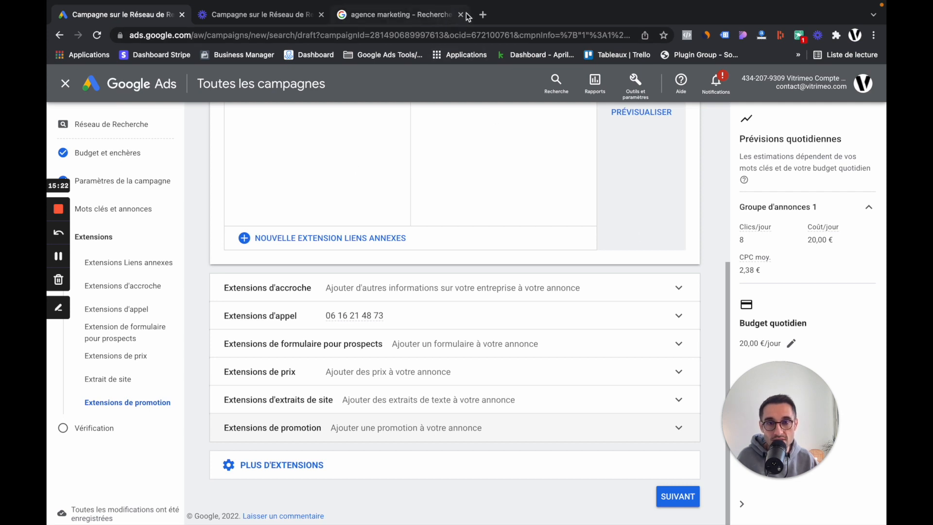
Search Google for "electricien" in a new browser tab.
click(483, 15)
click(383, 248)
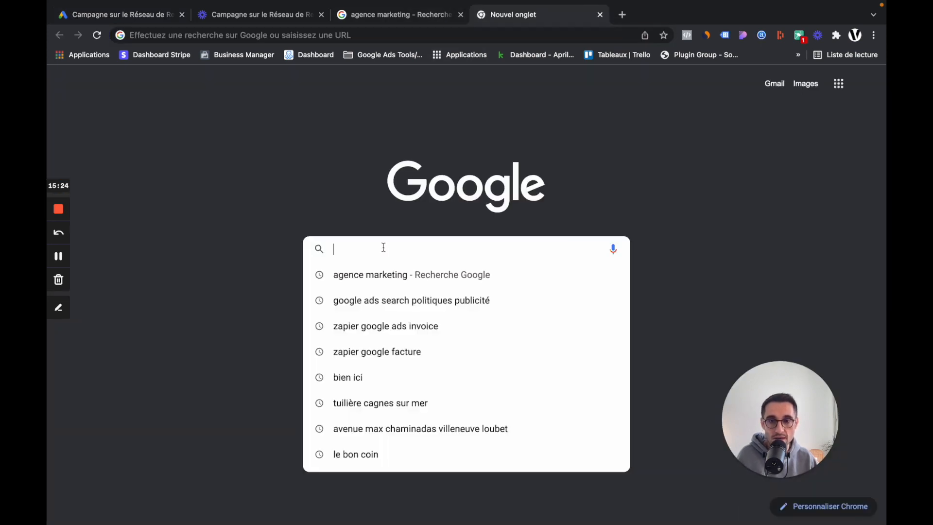
text(electr)
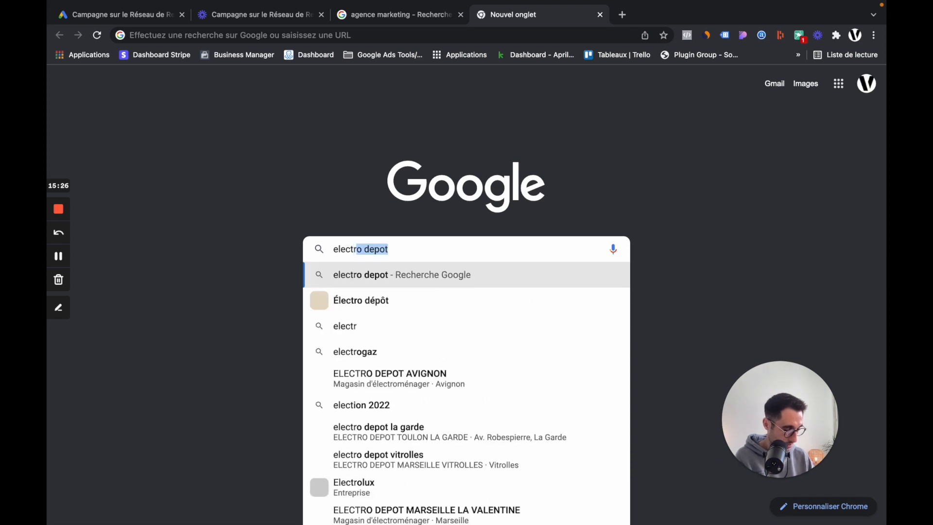
text(icien)
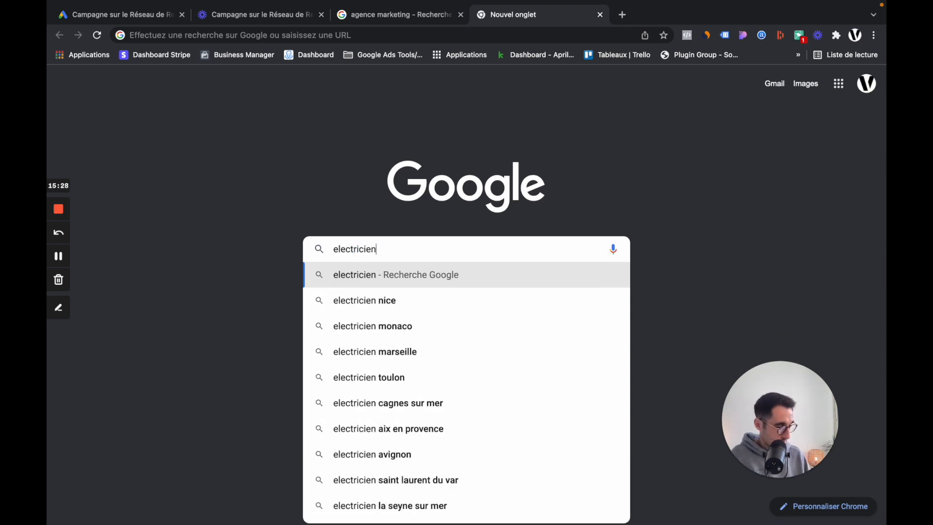
key(Return)
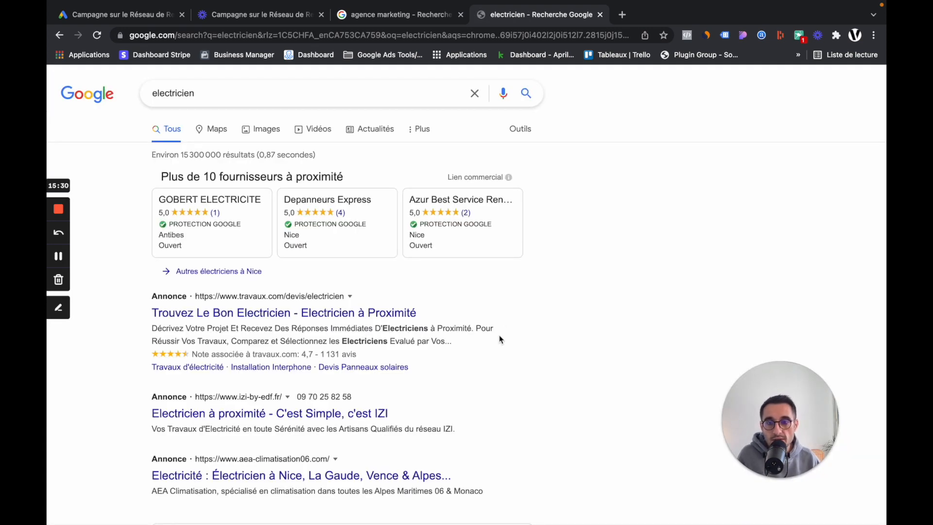
Look through the ads and listings for "electricien", and run a new Google search for "deratiseur".
scroll(597, 284, down, 8)
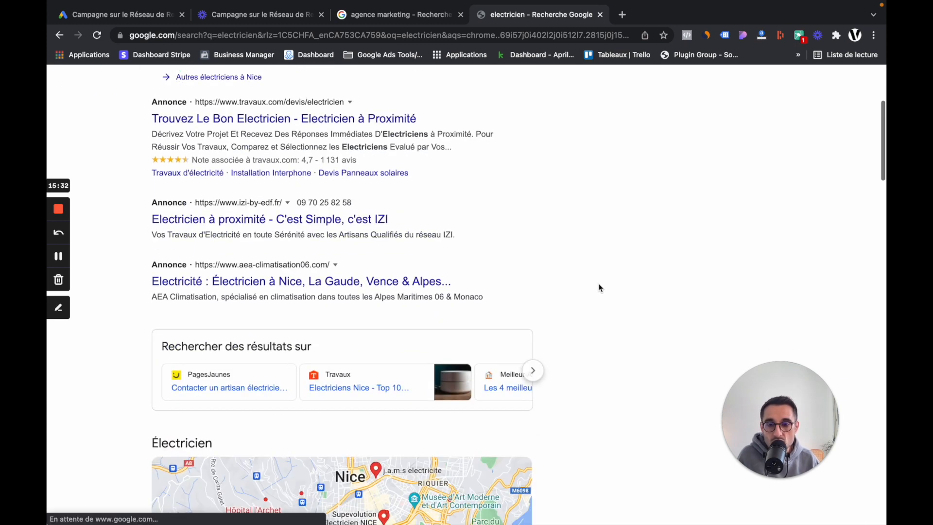
scroll(600, 288, down, 20)
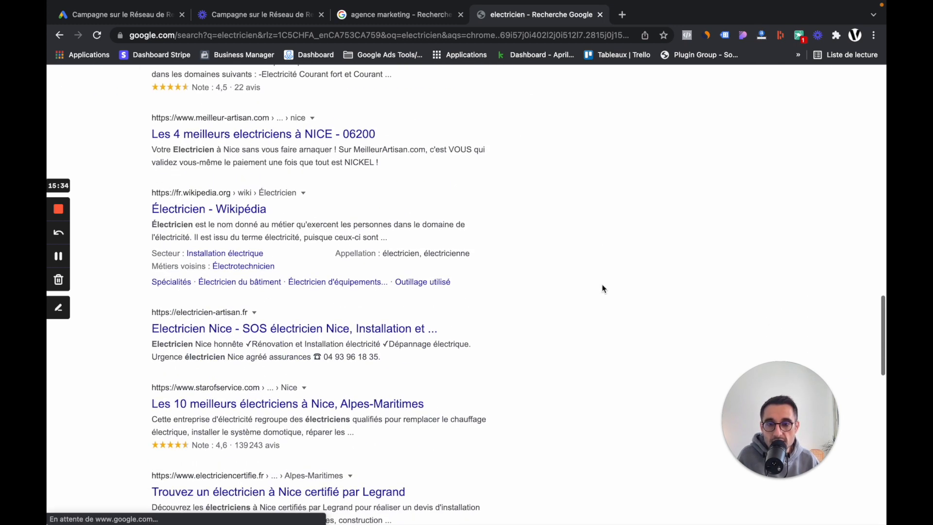
scroll(603, 284, down, 6)
scroll(600, 283, up, 20)
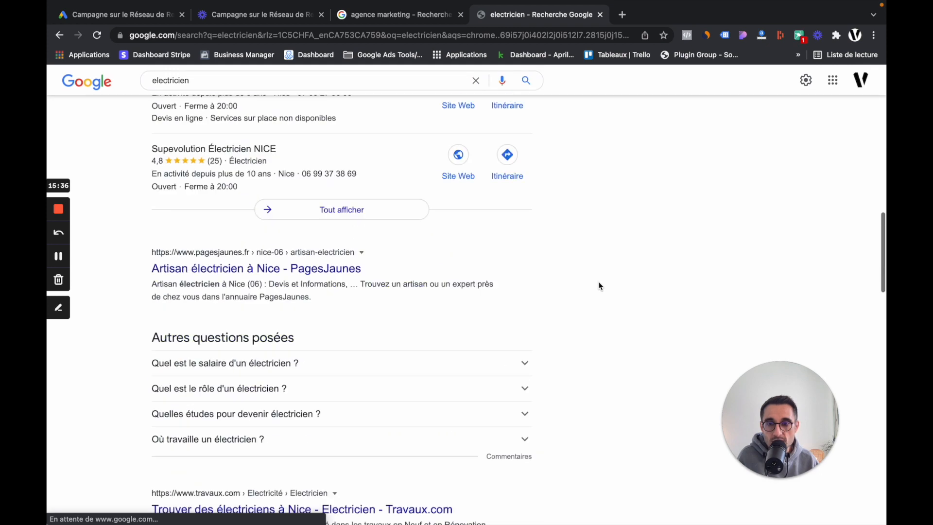
click(245, 81)
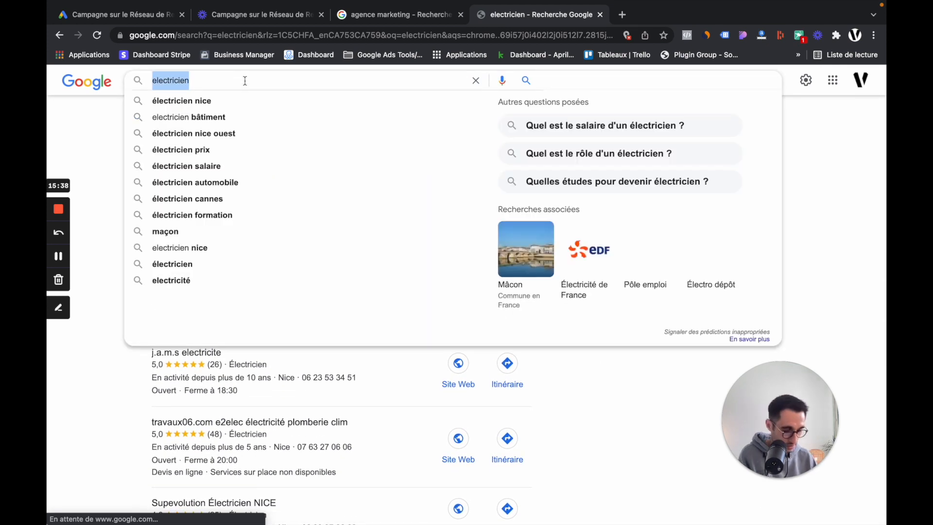
text(deratiseur$)
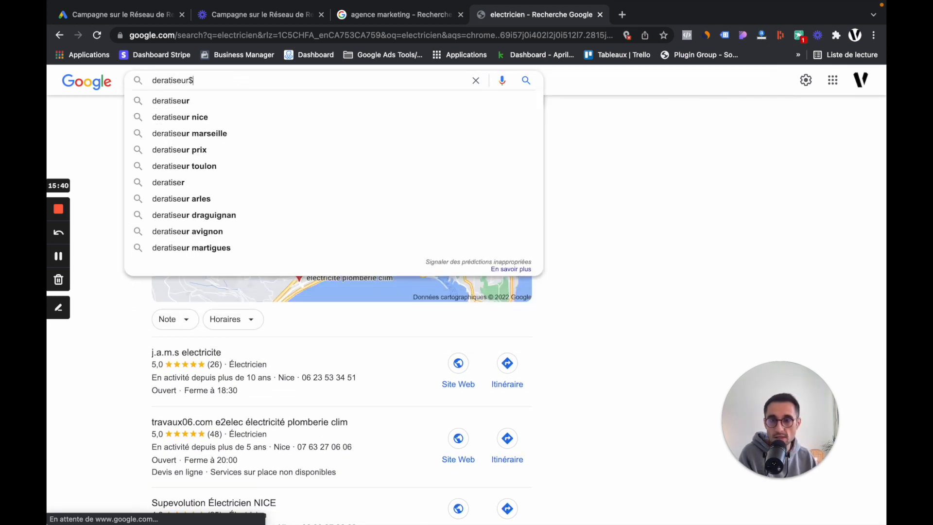
key(BackSpace)
key(Return)
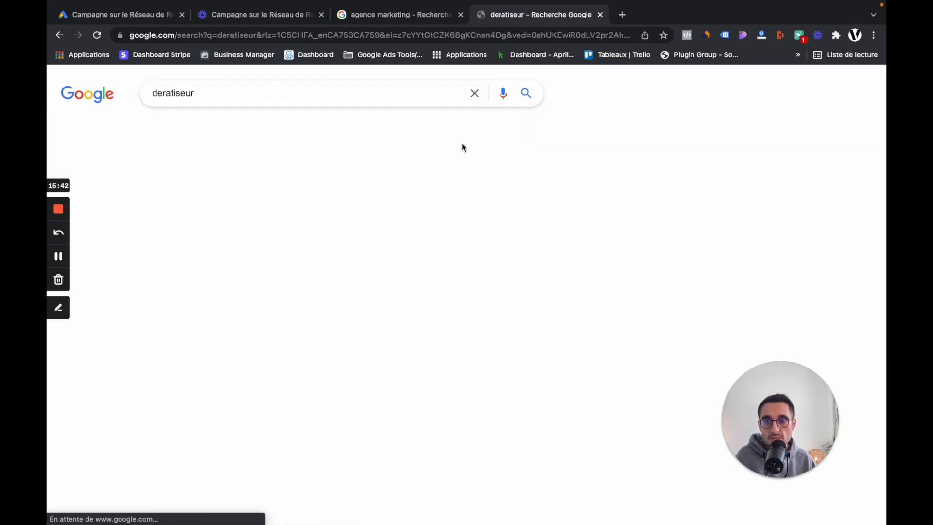
Examine the extensions shown in the ads on the "deratiseur" results page, and return to the Google Ads campaign draft.
scroll(528, 308, down, 5)
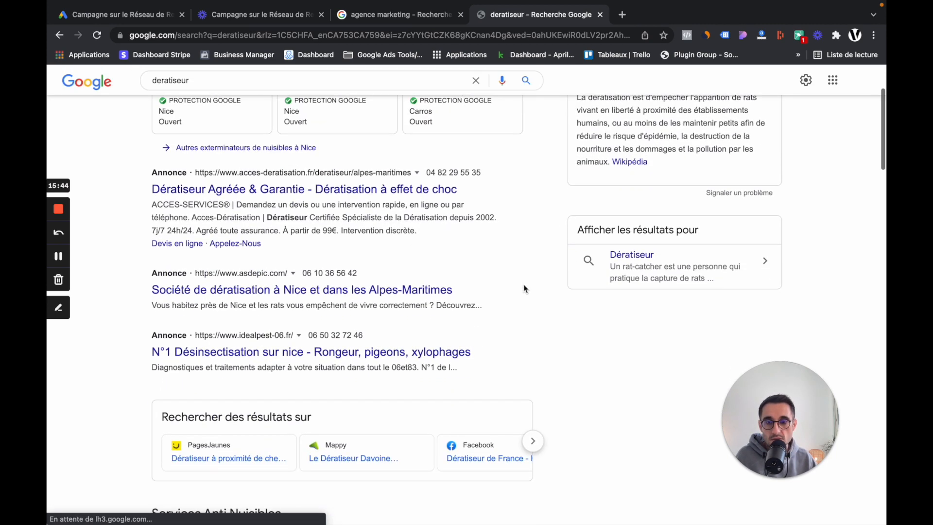
scroll(529, 307, up, 3)
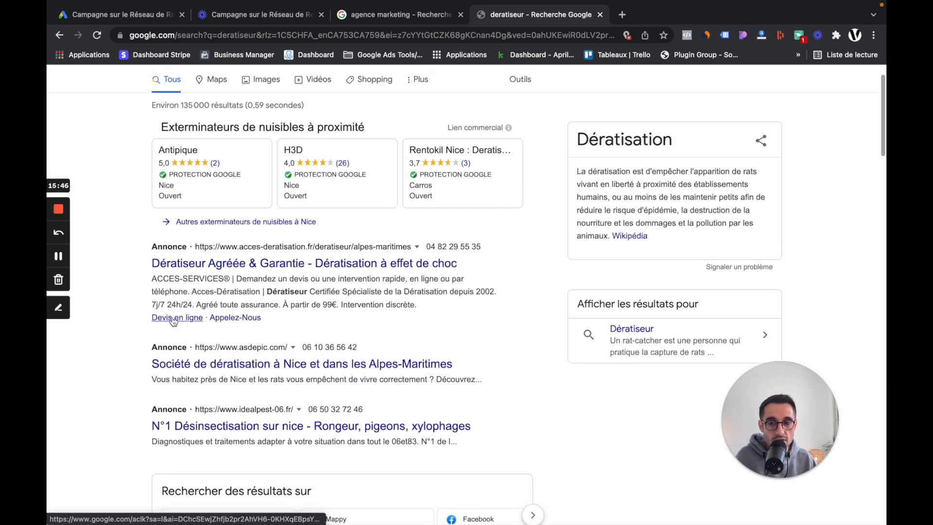
click(234, 323)
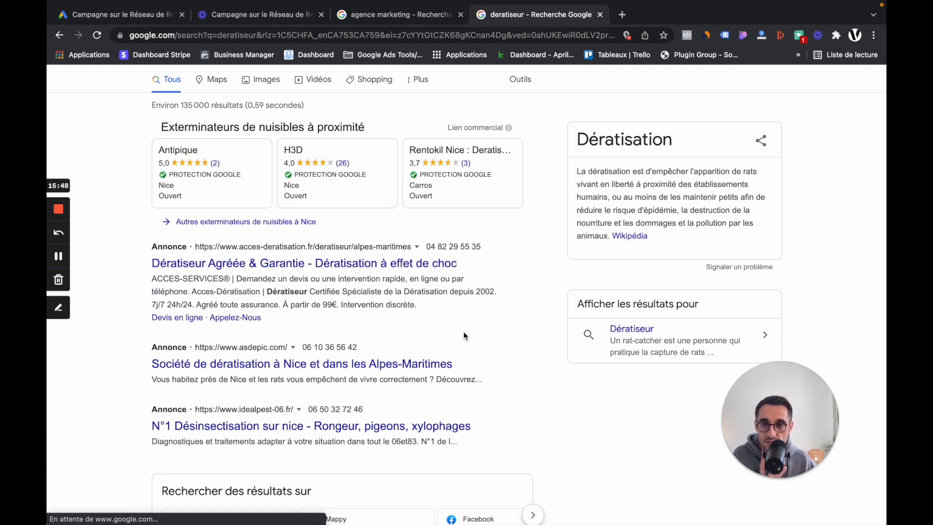
scroll(510, 330, down, 15)
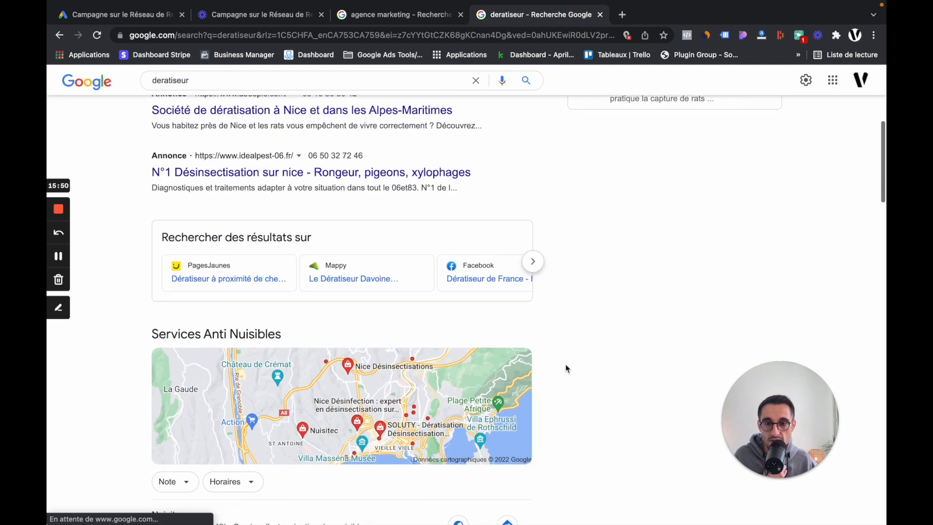
scroll(578, 357, down, 15)
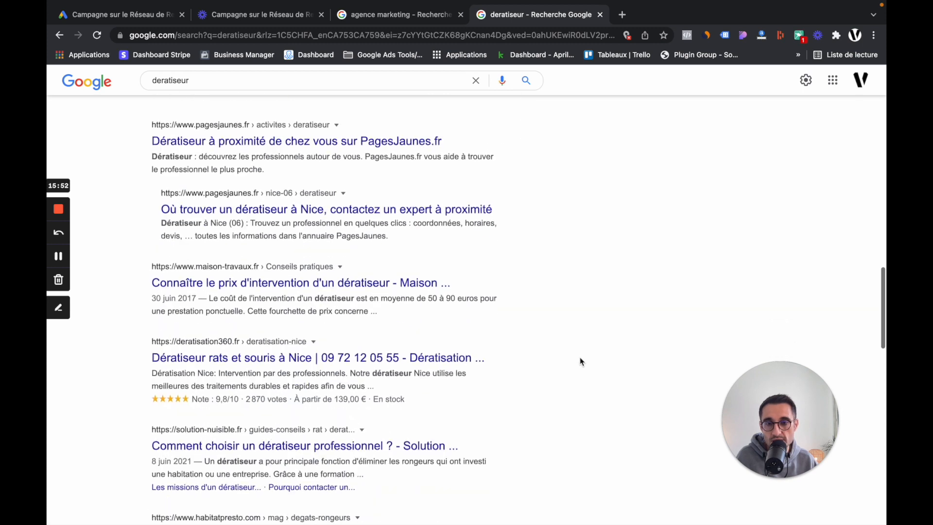
scroll(592, 348, down, 12)
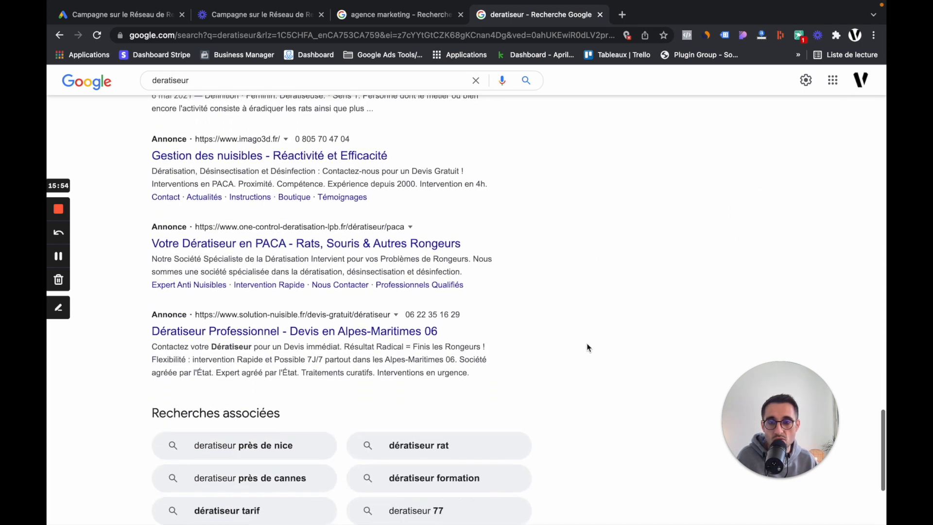
scroll(601, 323, up, 20)
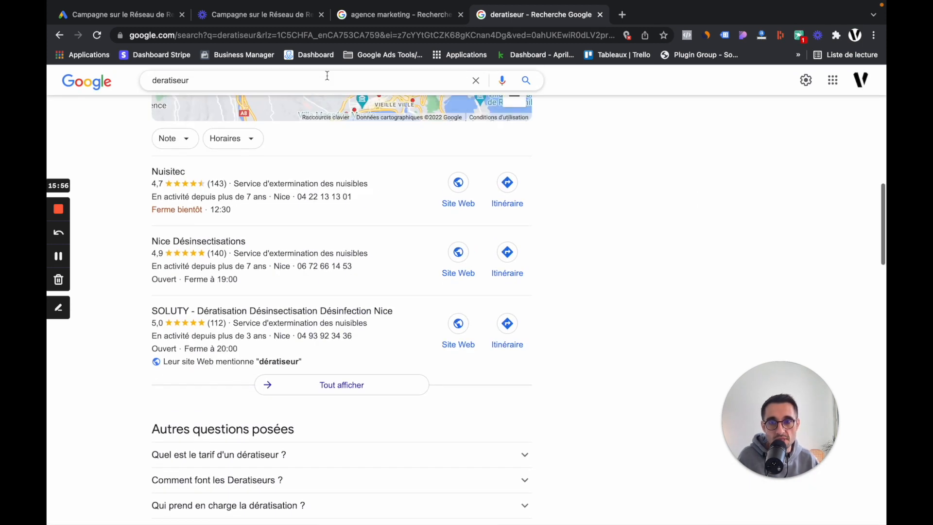
click(113, 15)
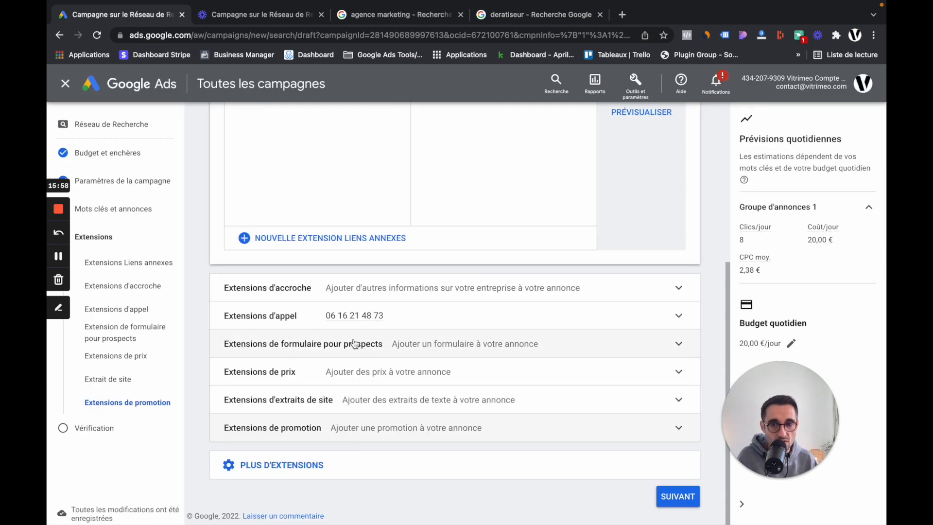